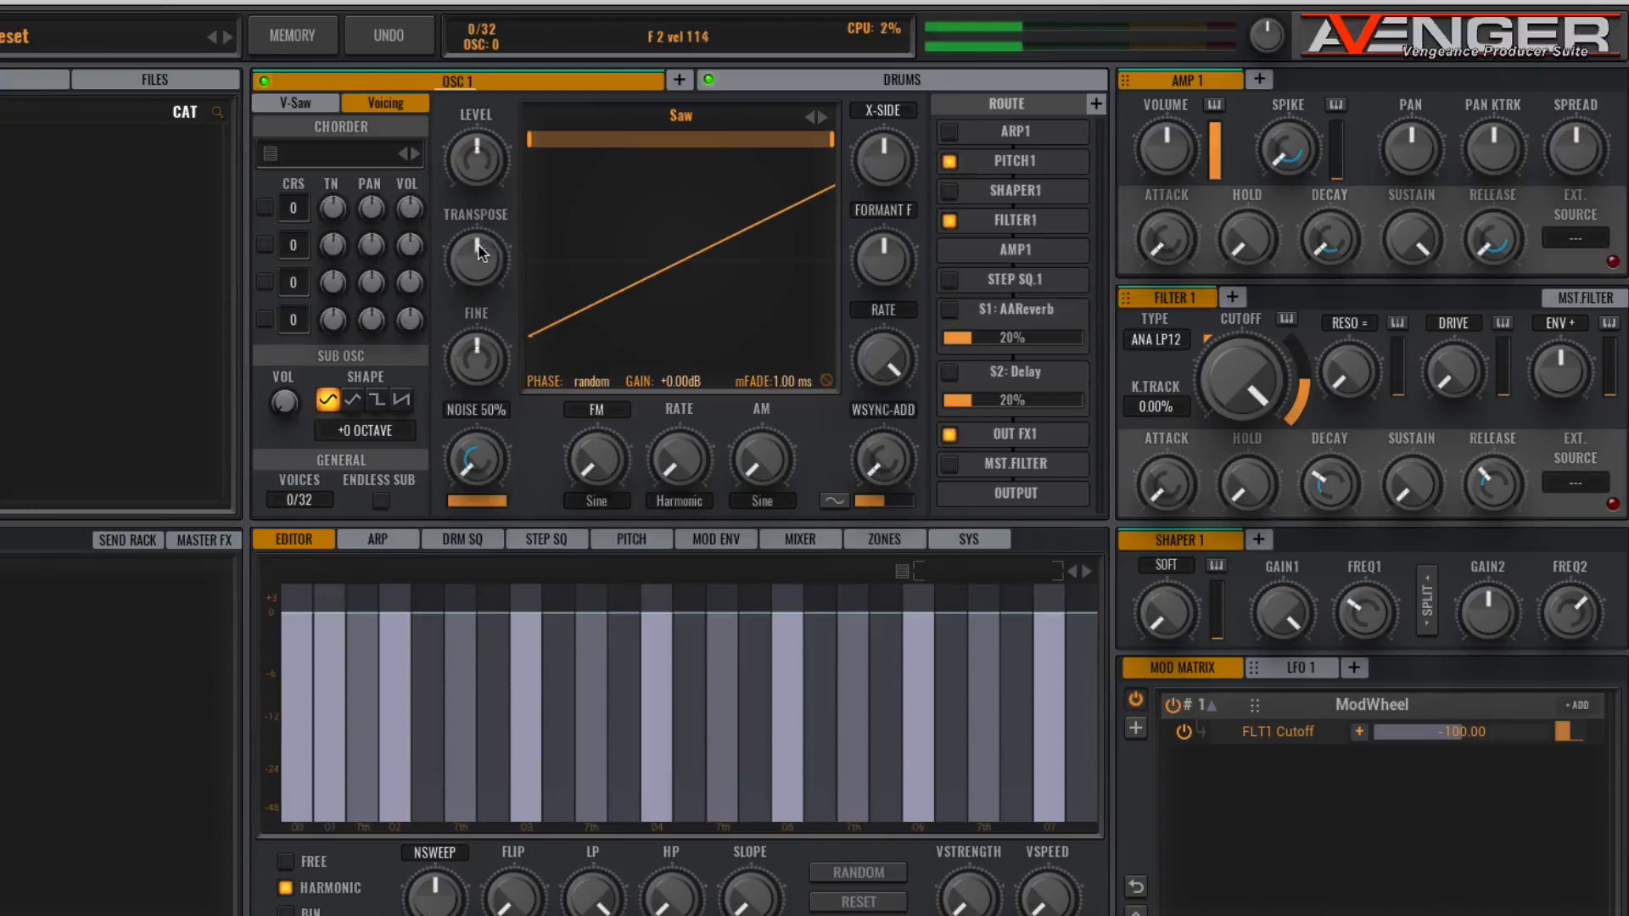
Step: Transpose oscillator 1 downward and set its waveform to Drive 1 from the Factory Bass shapes
left_click_drag(490, 255, 475, 294)
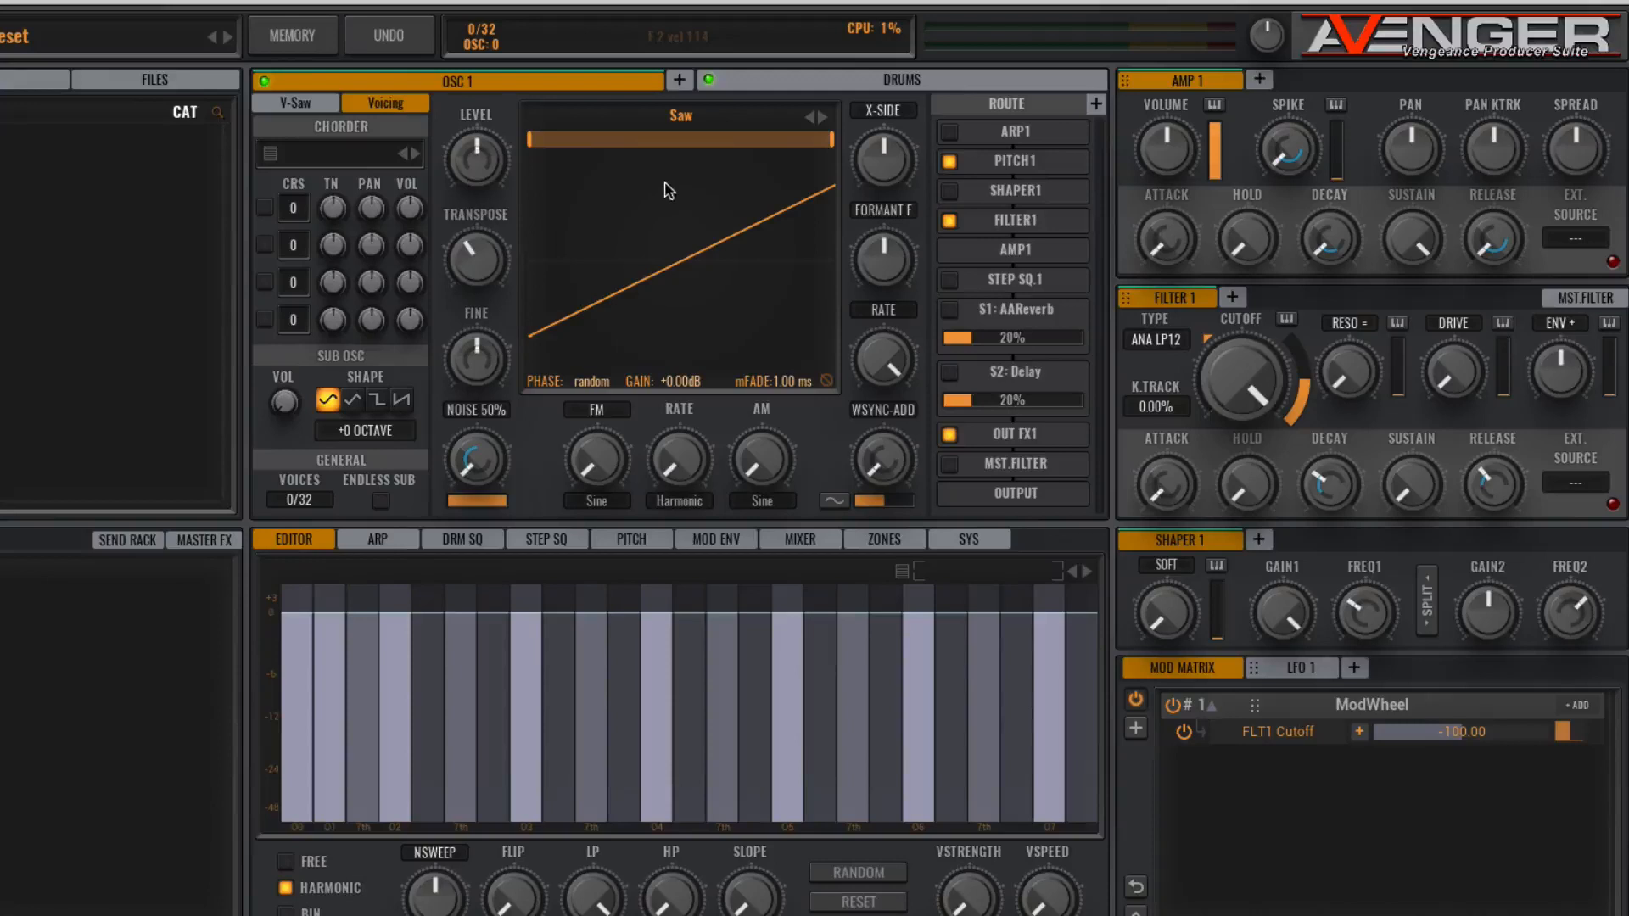
left_click(684, 121)
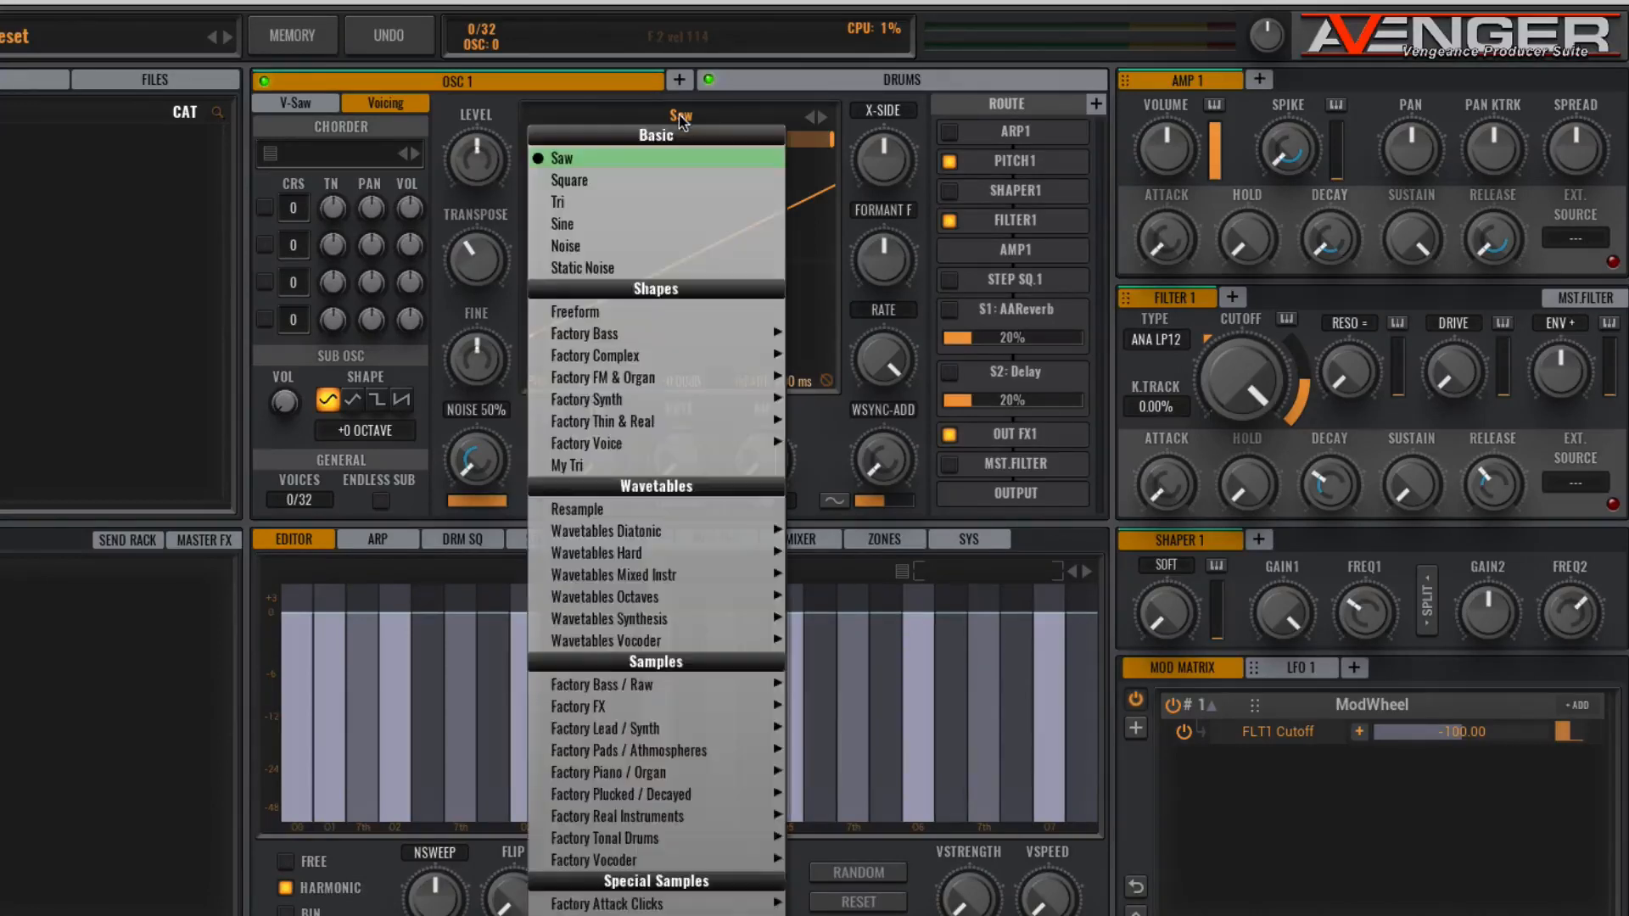
mouse_move(615, 339)
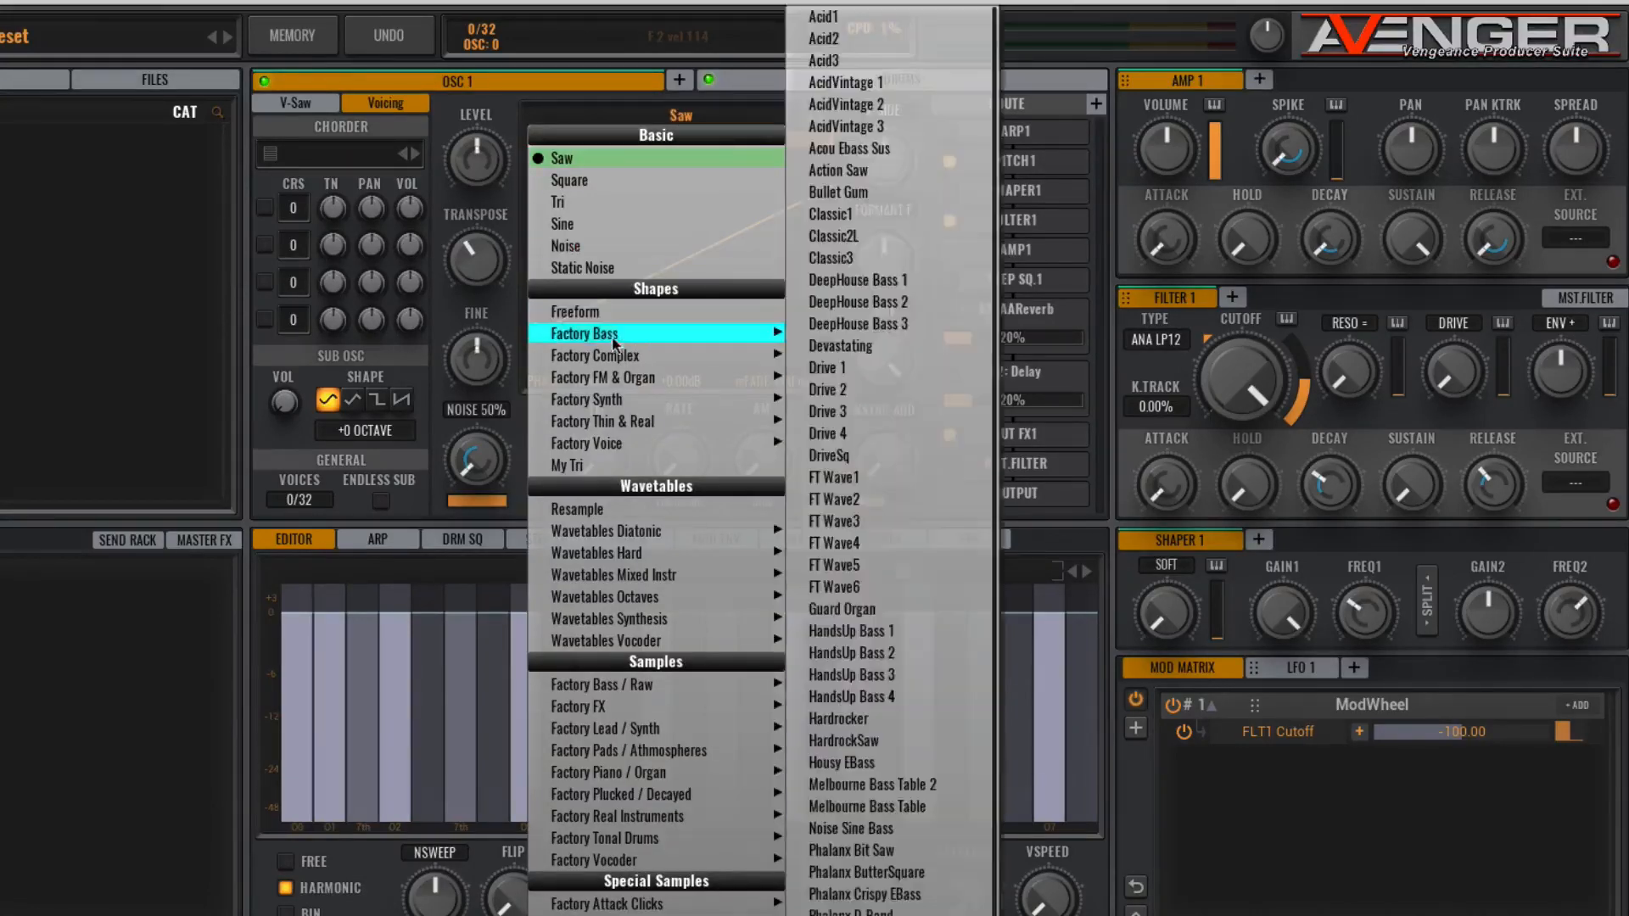
left_click(851, 370)
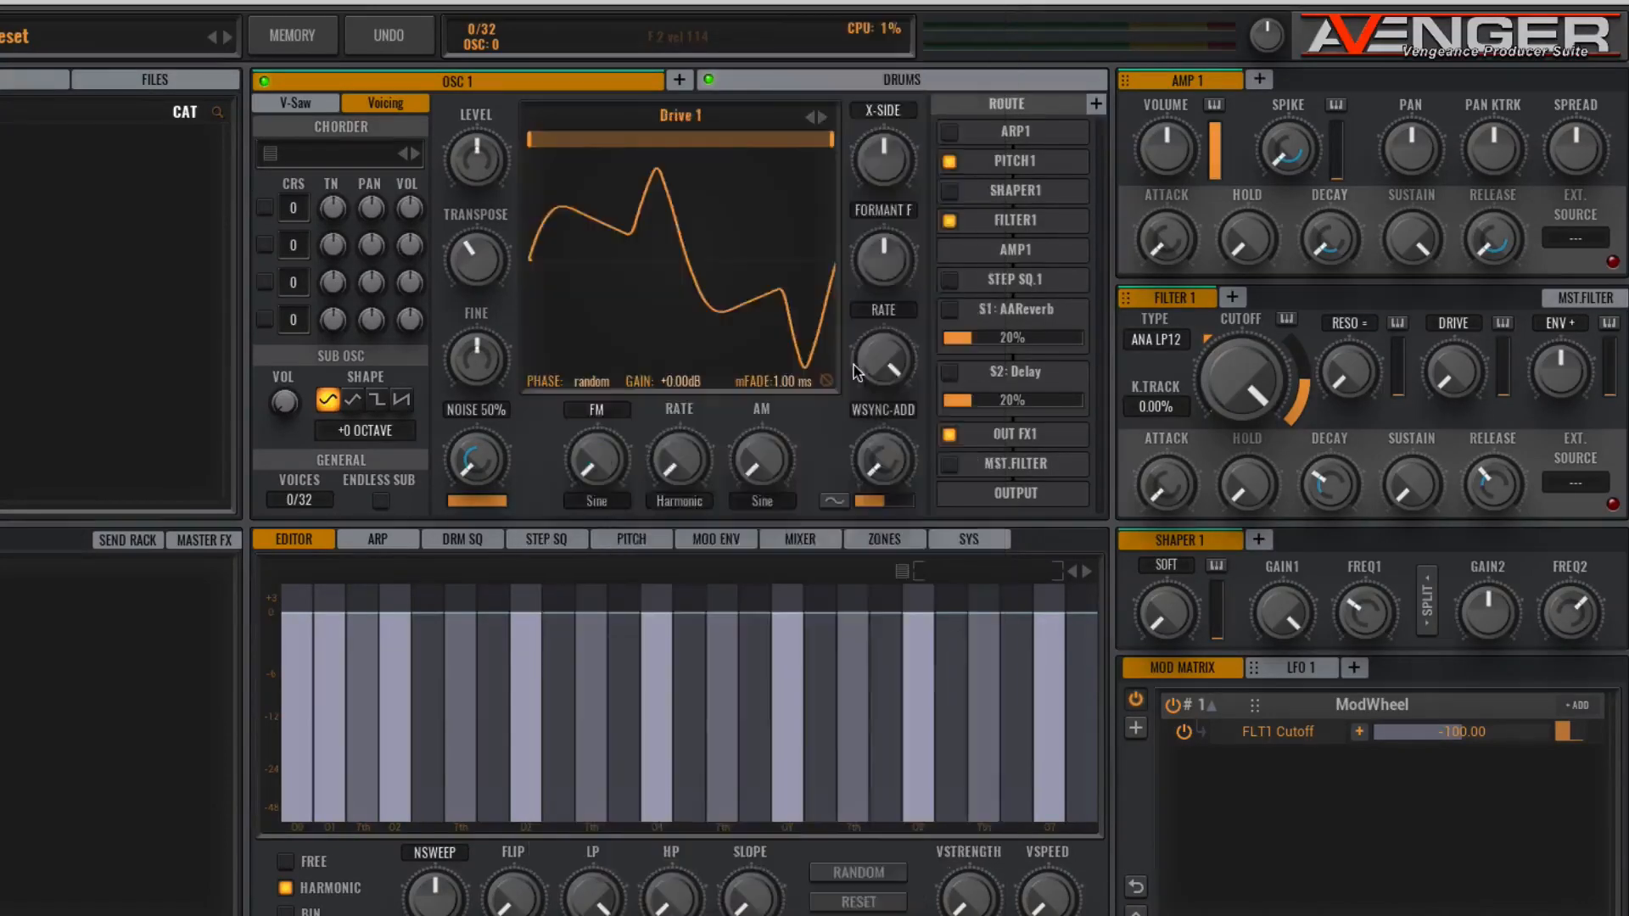
left_click(821, 117)
left_click(810, 117)
Step: Route oscillator 1 through Shaper 1, raise the shaper amount to maximum and set its type to DEVIL1
left_click(951, 191)
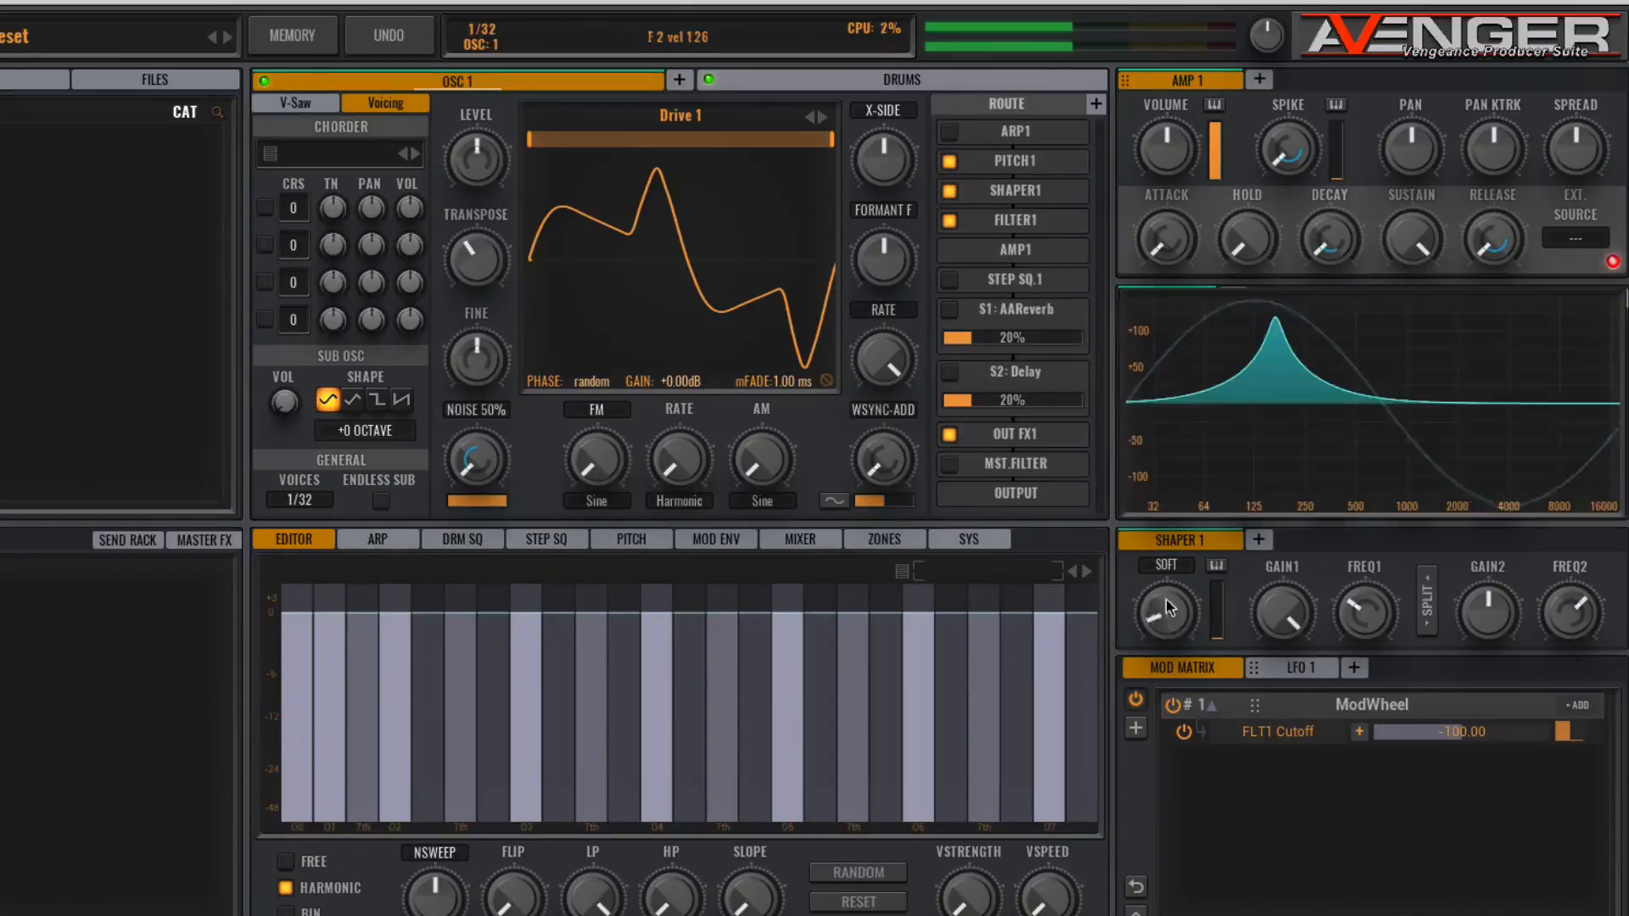
left_click_drag(1165, 599, 1156, 386)
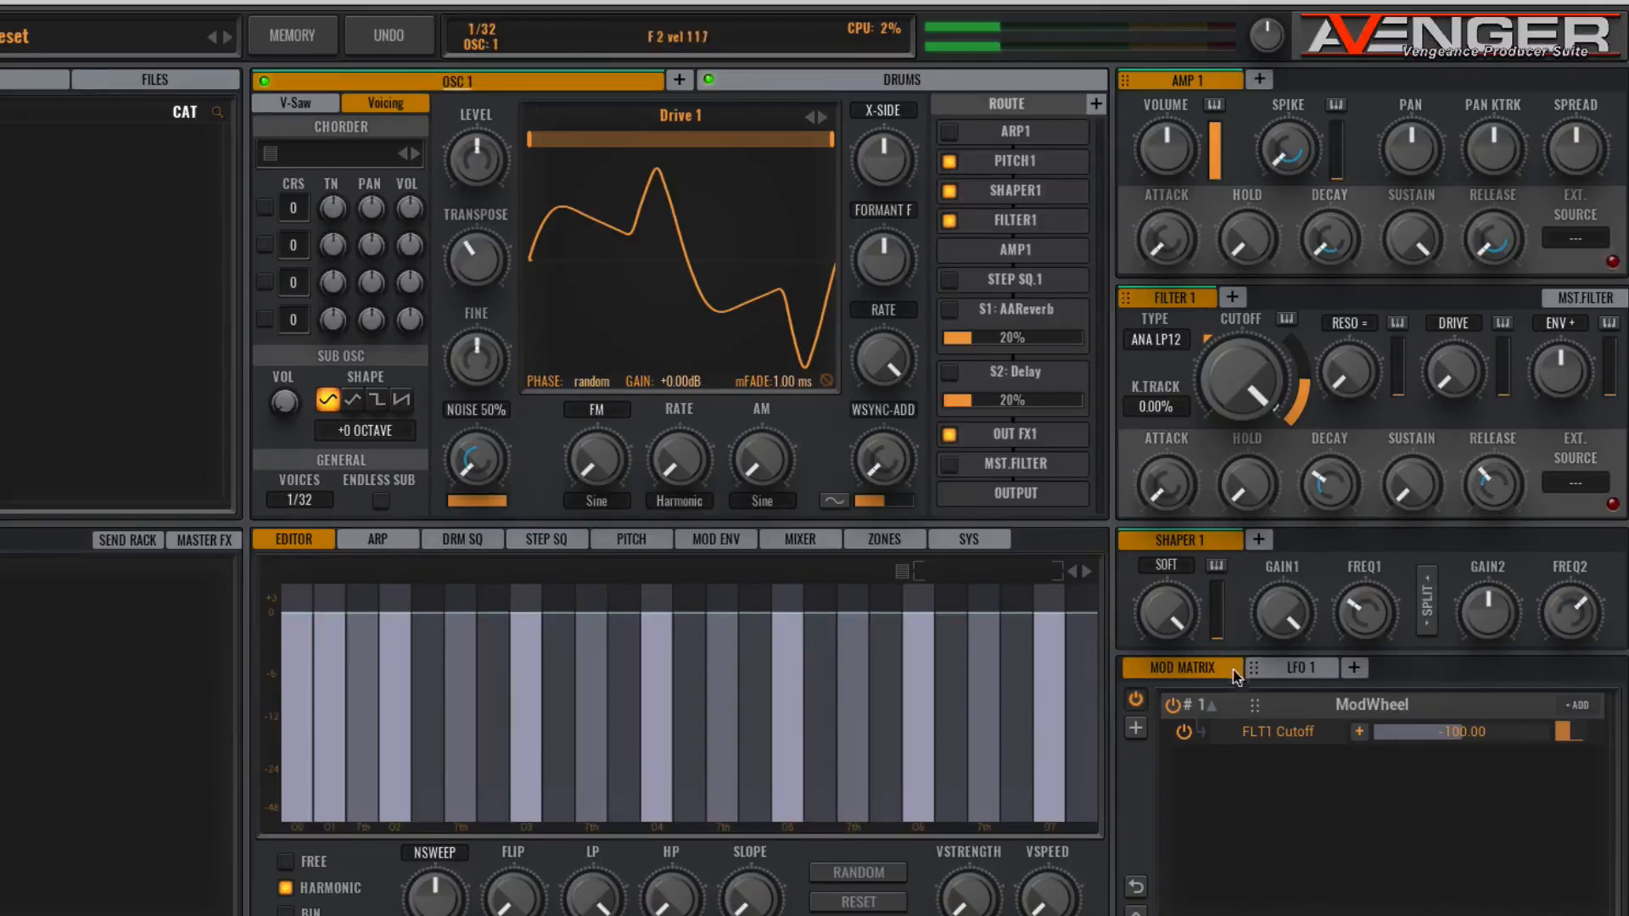
left_click(1166, 565)
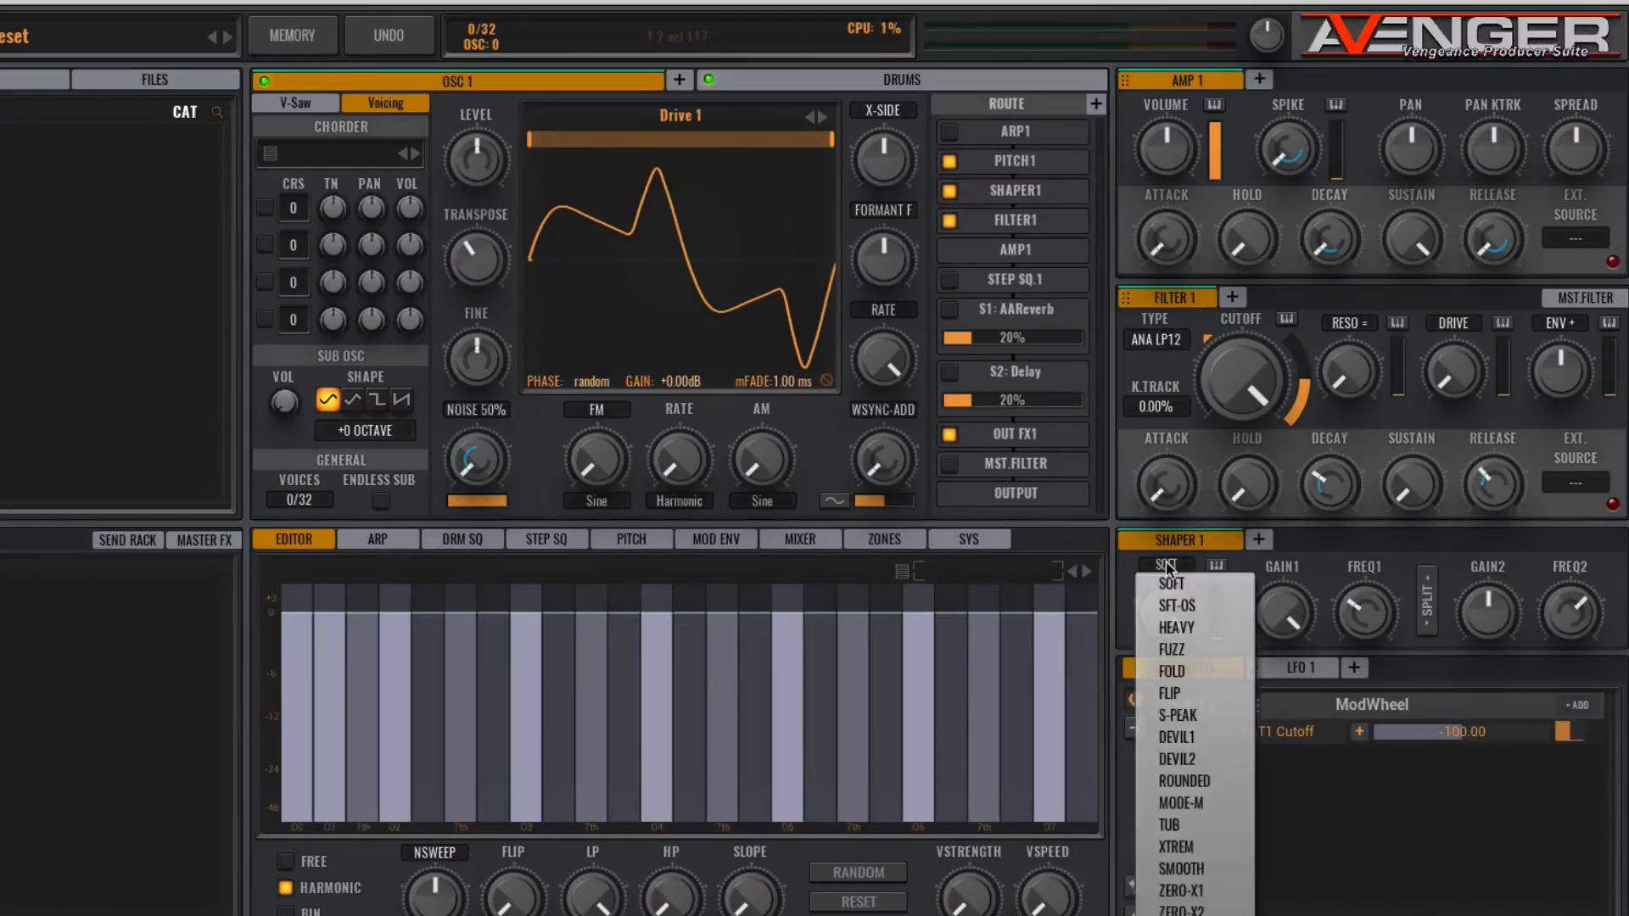
left_click(1190, 739)
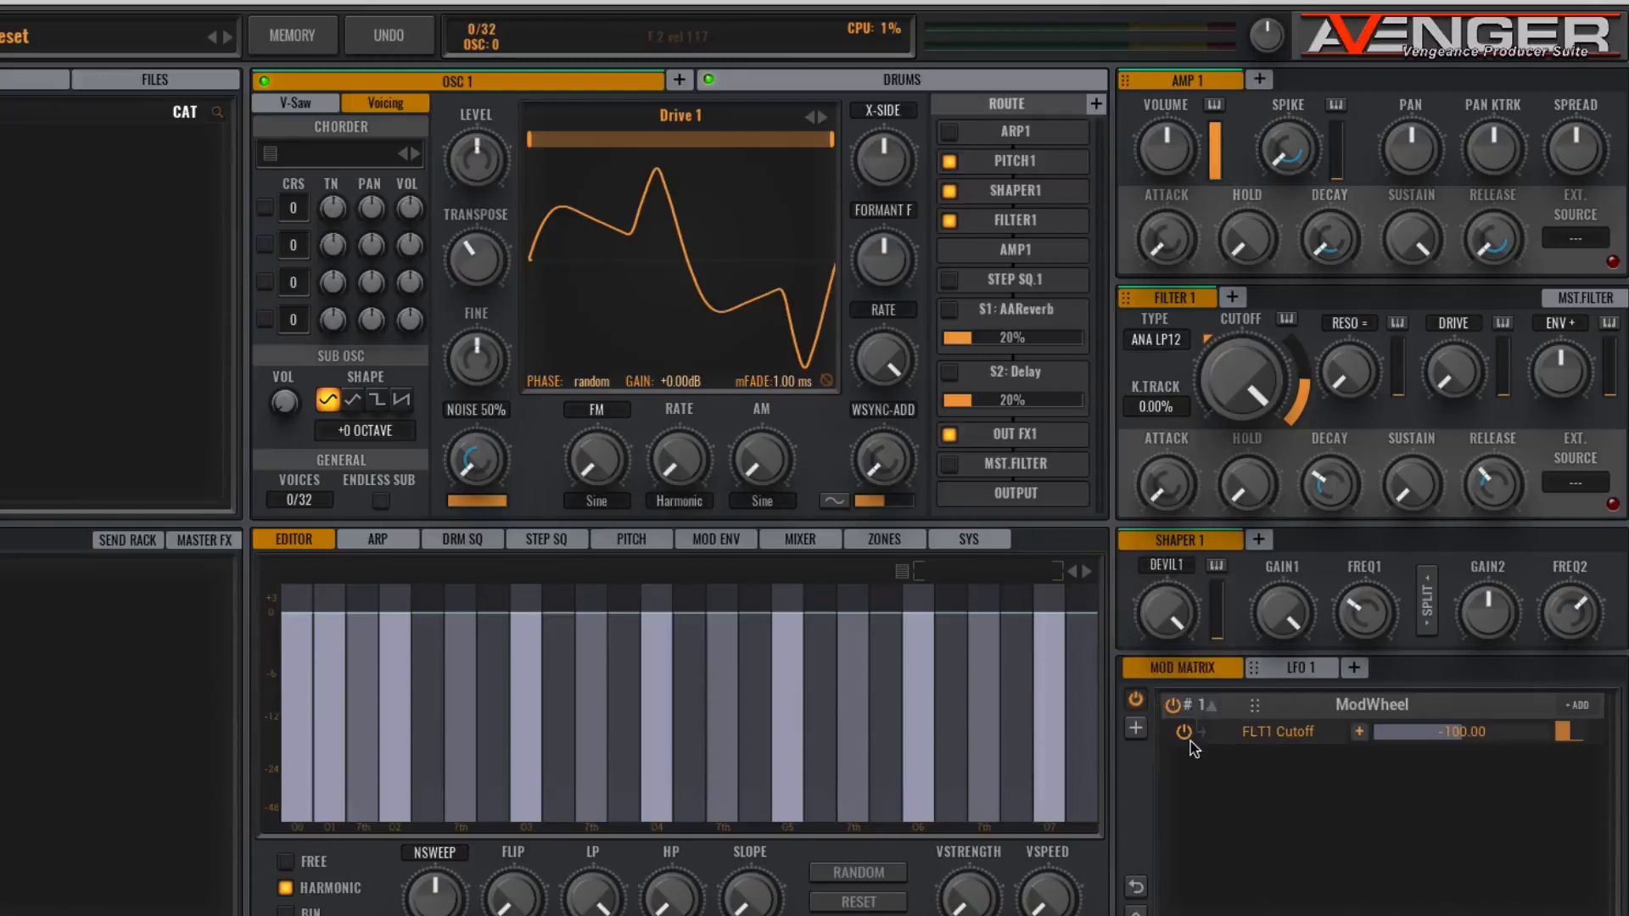
left_click(949, 190)
left_click(950, 192)
Step: Close Filter 1's cutoff completely and raise its envelope amount to maximum
left_click_drag(1247, 380, 1228, 400)
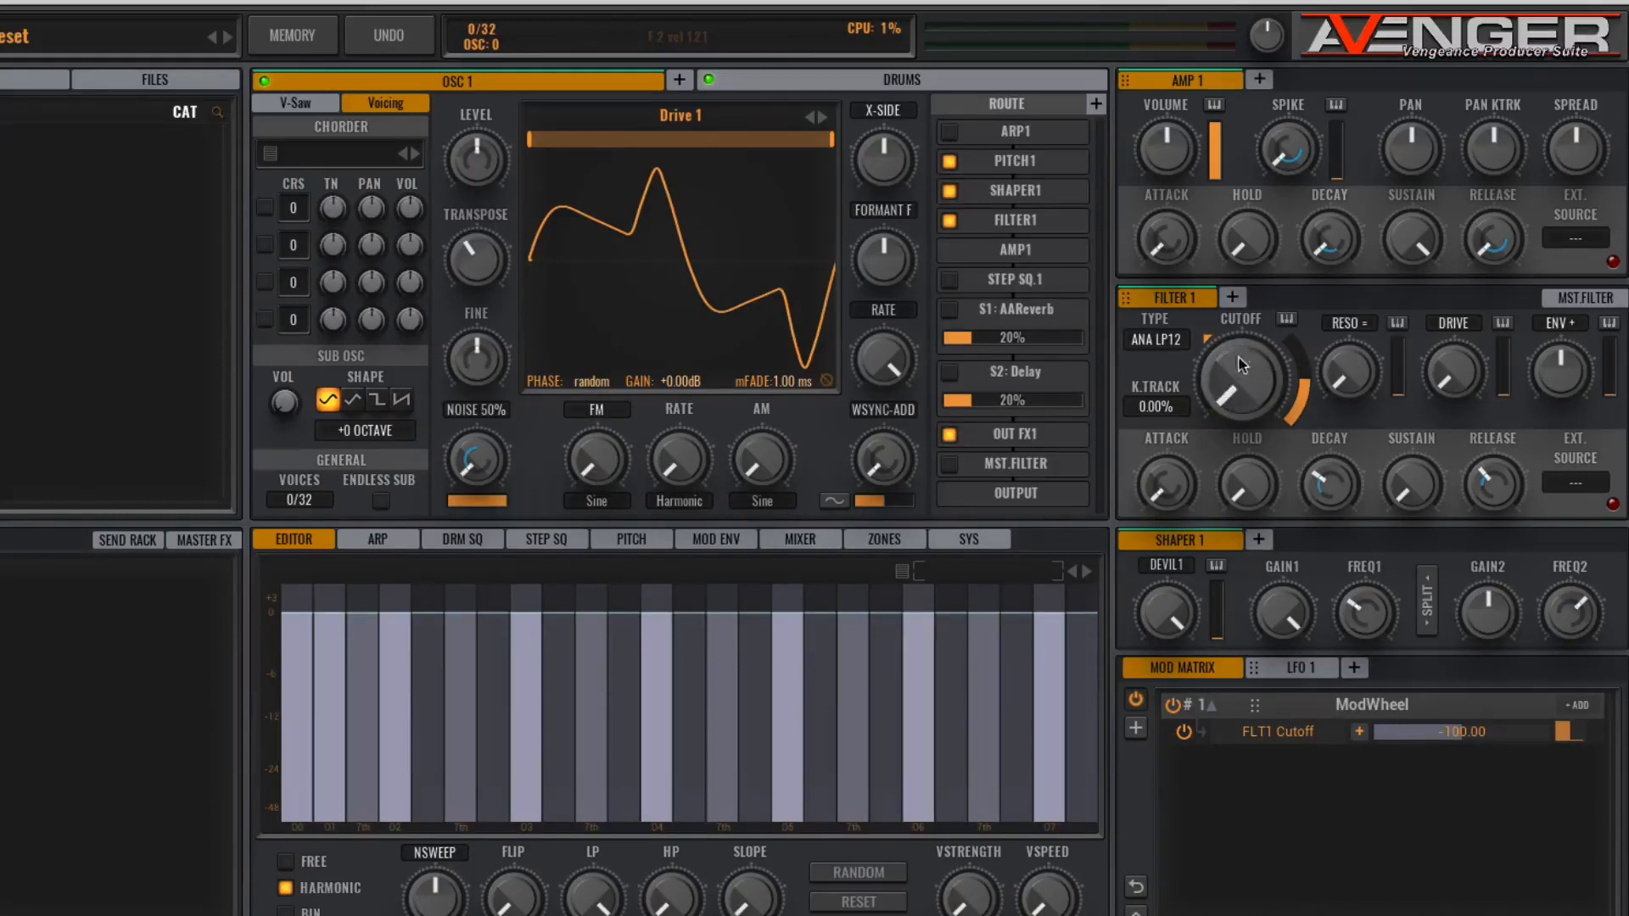
left_click_drag(1237, 399, 1271, 594)
left_click_drag(1569, 374, 1554, 174)
Step: Lengthen the decay of Filter 1's envelope and give it a slower attack
mouse_move(1315, 477)
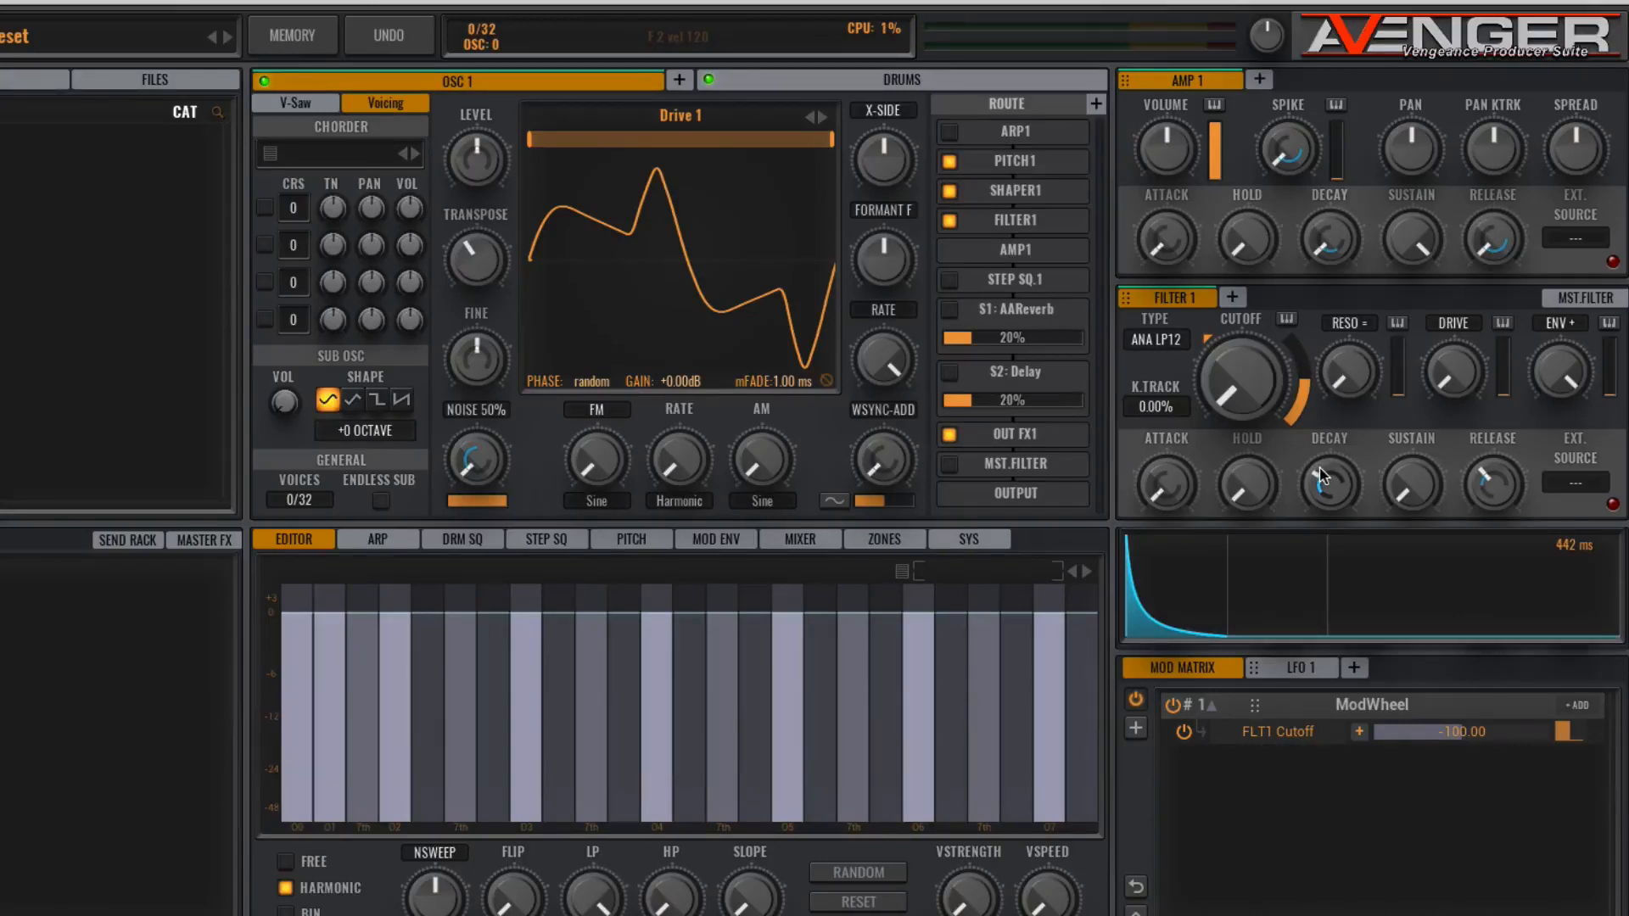
left_click_drag(1321, 477, 1357, 464)
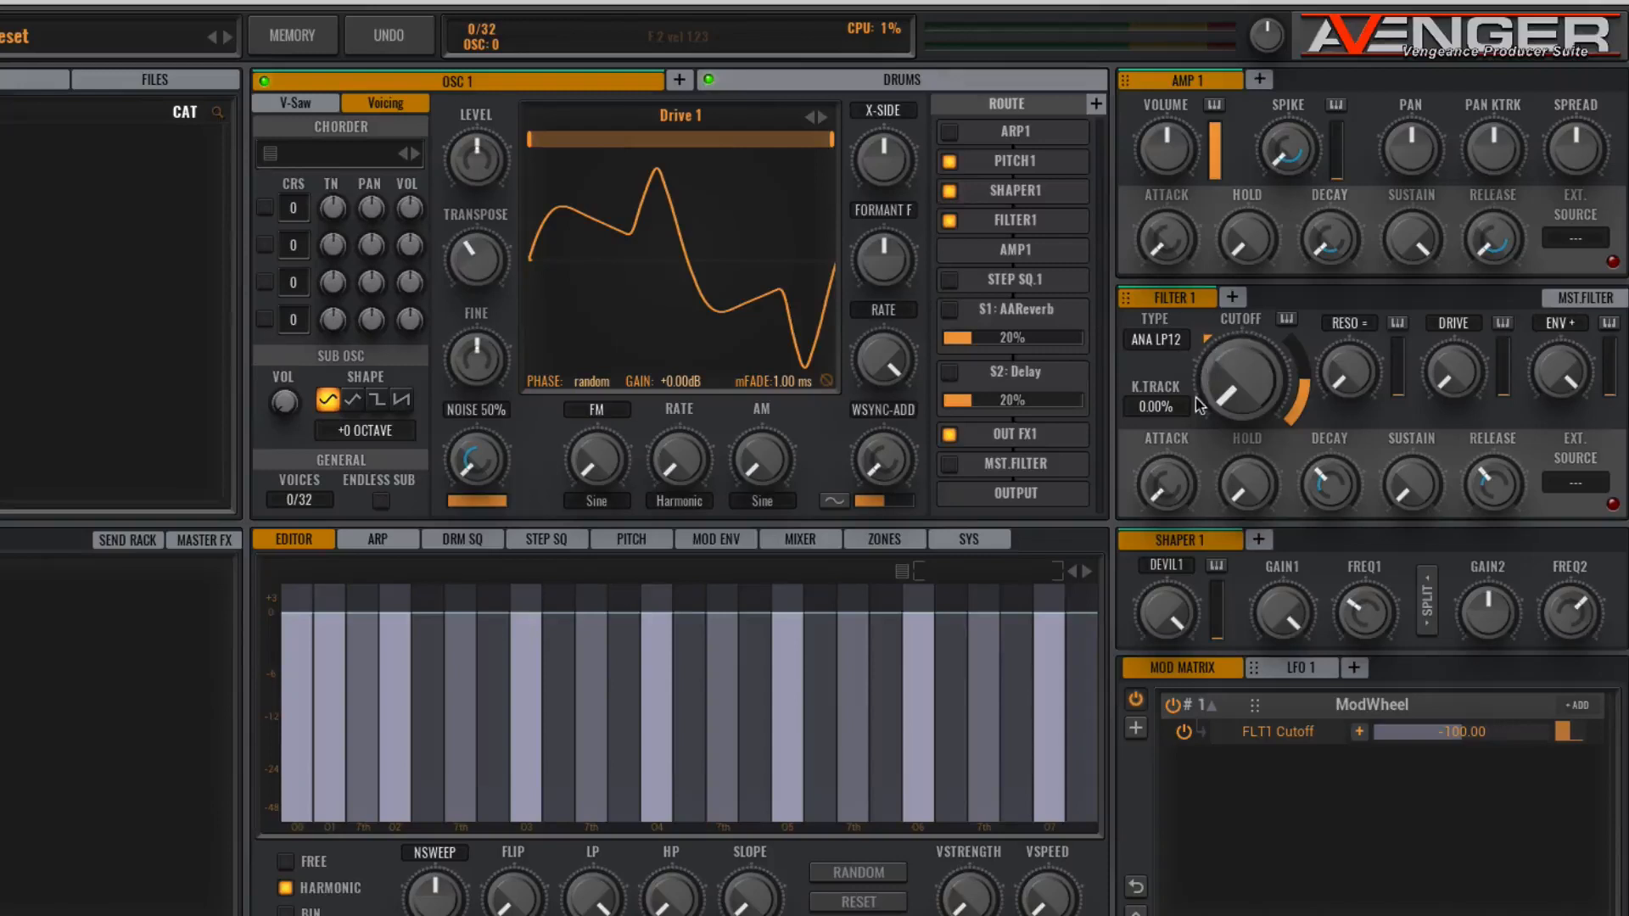
left_click_drag(1160, 475, 1142, 418)
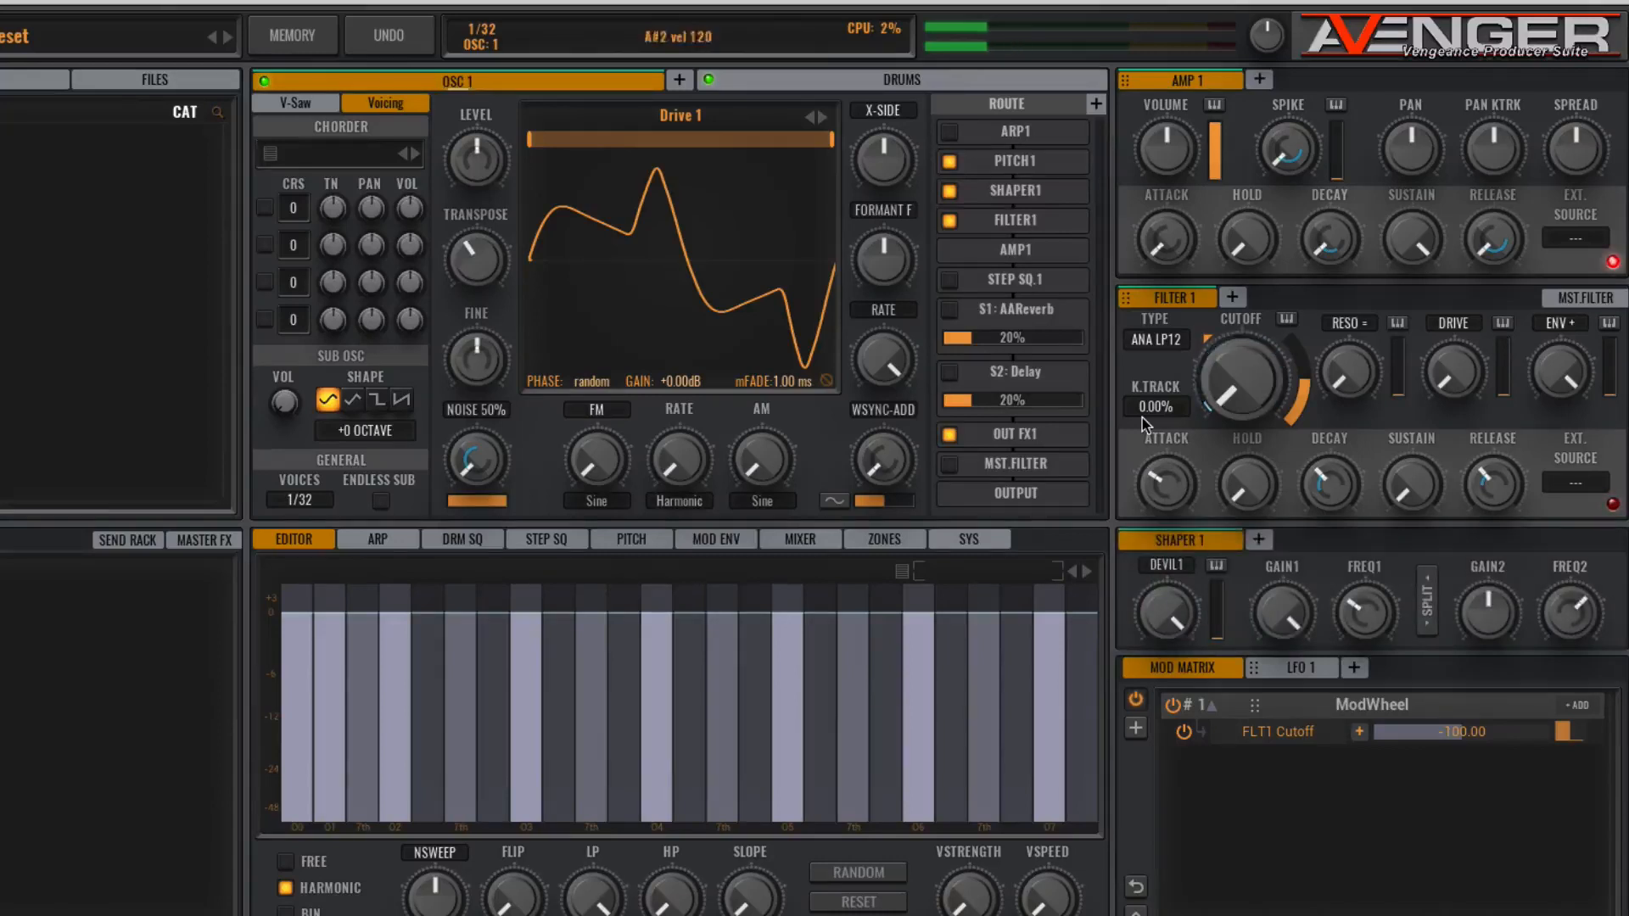
left_click_drag(1150, 475, 1151, 481)
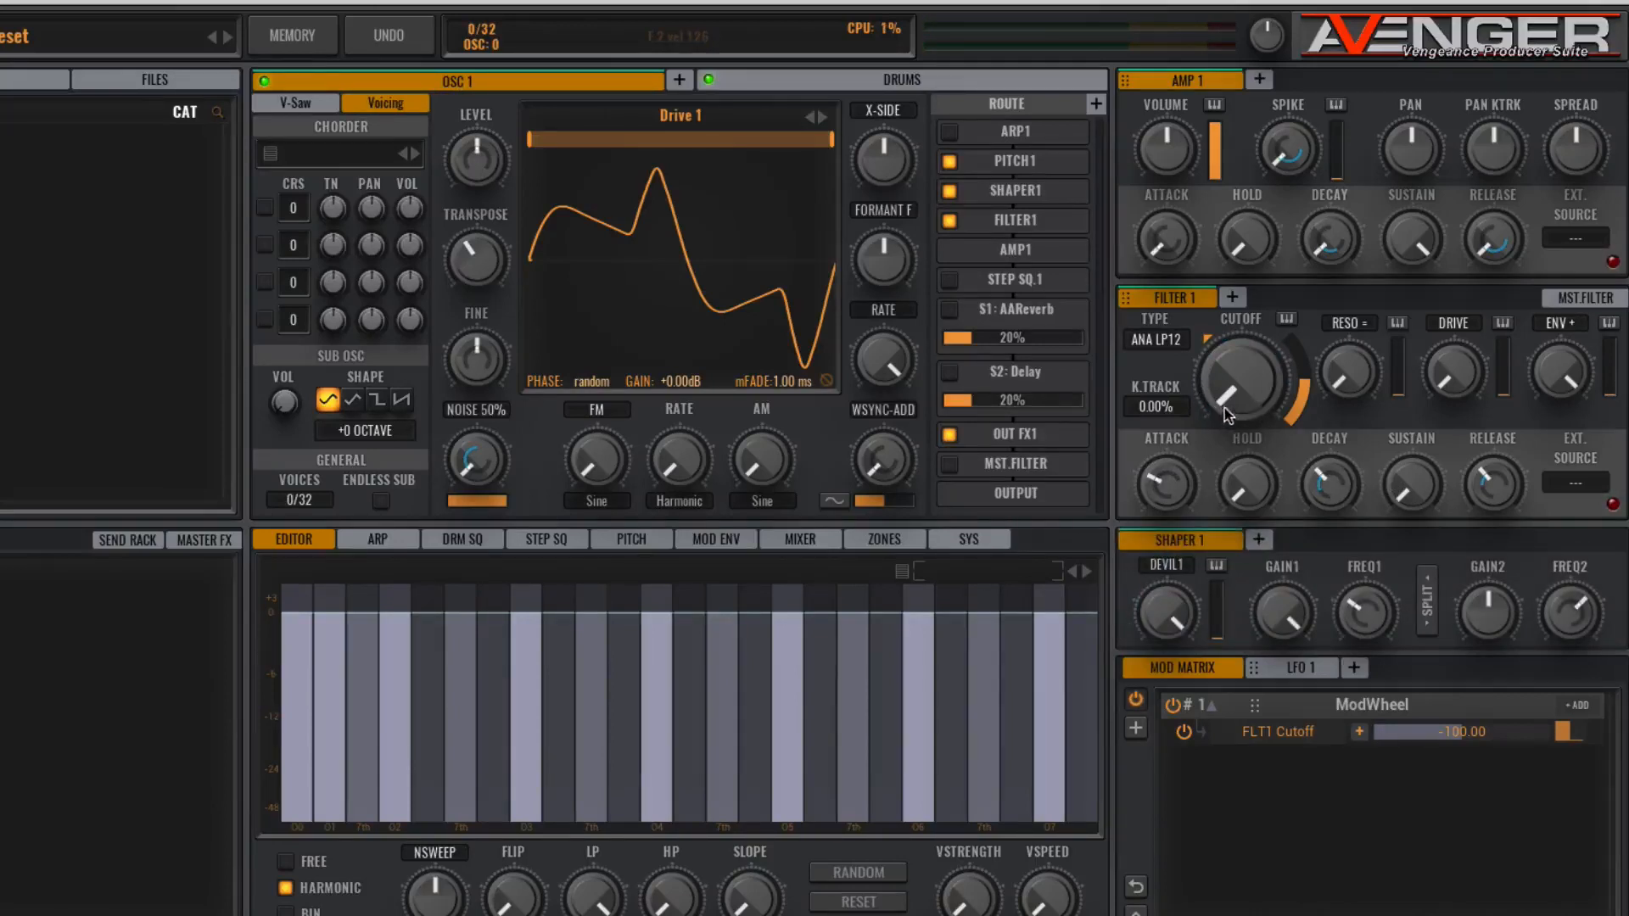
Step: Change the decay curve of Filter 1's envelope to a straight line
left_click(1326, 486)
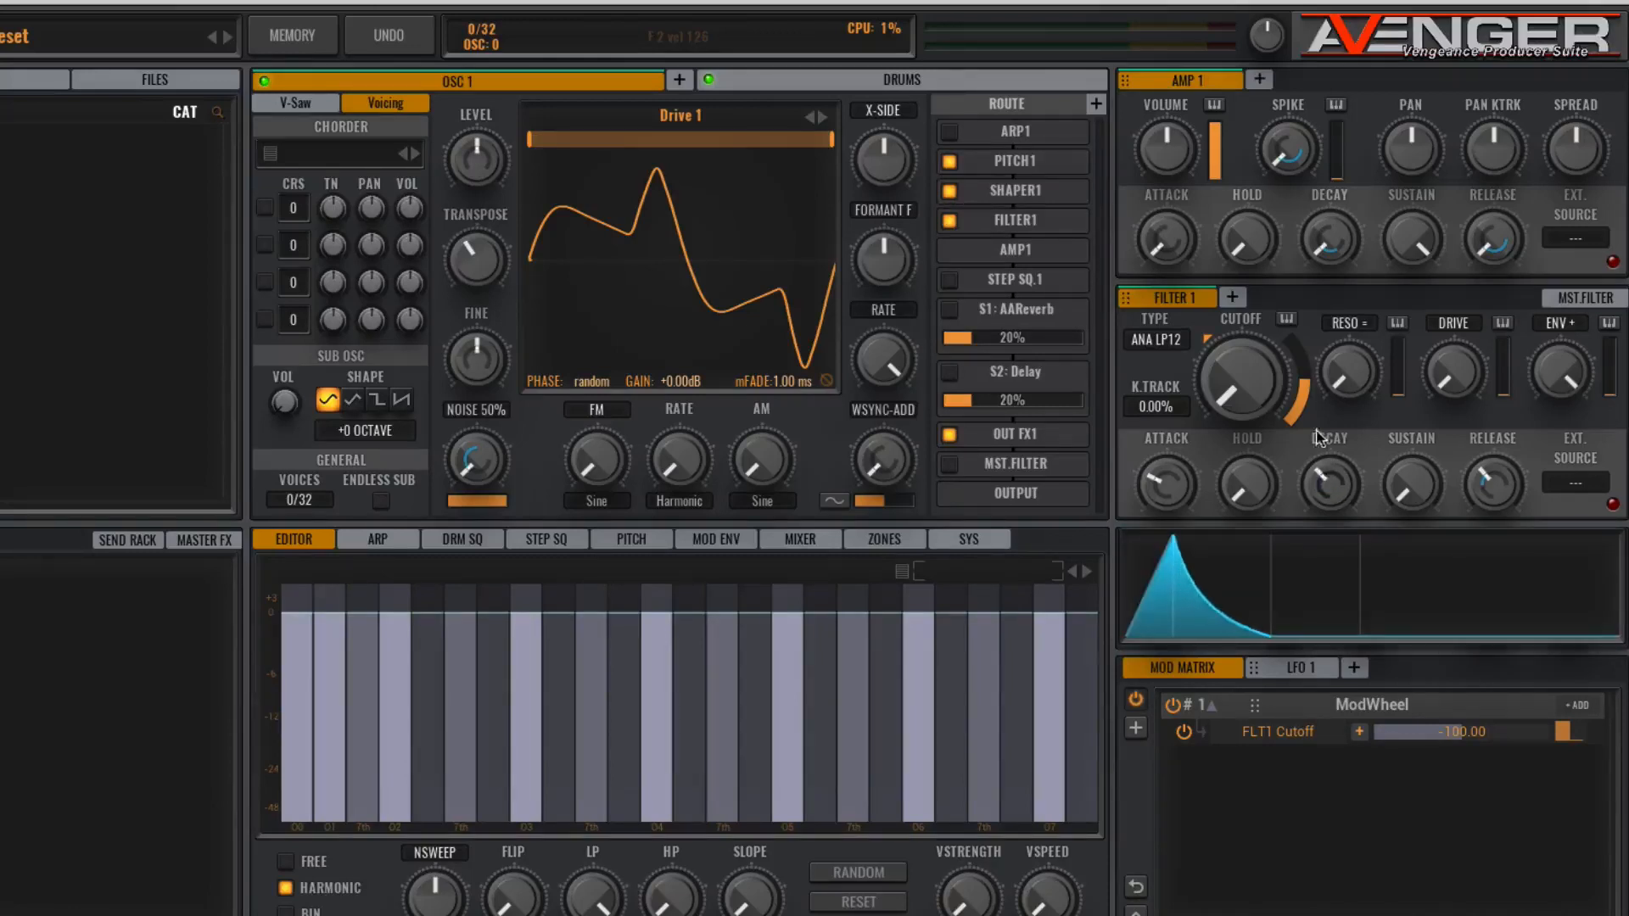
left_click(1339, 490)
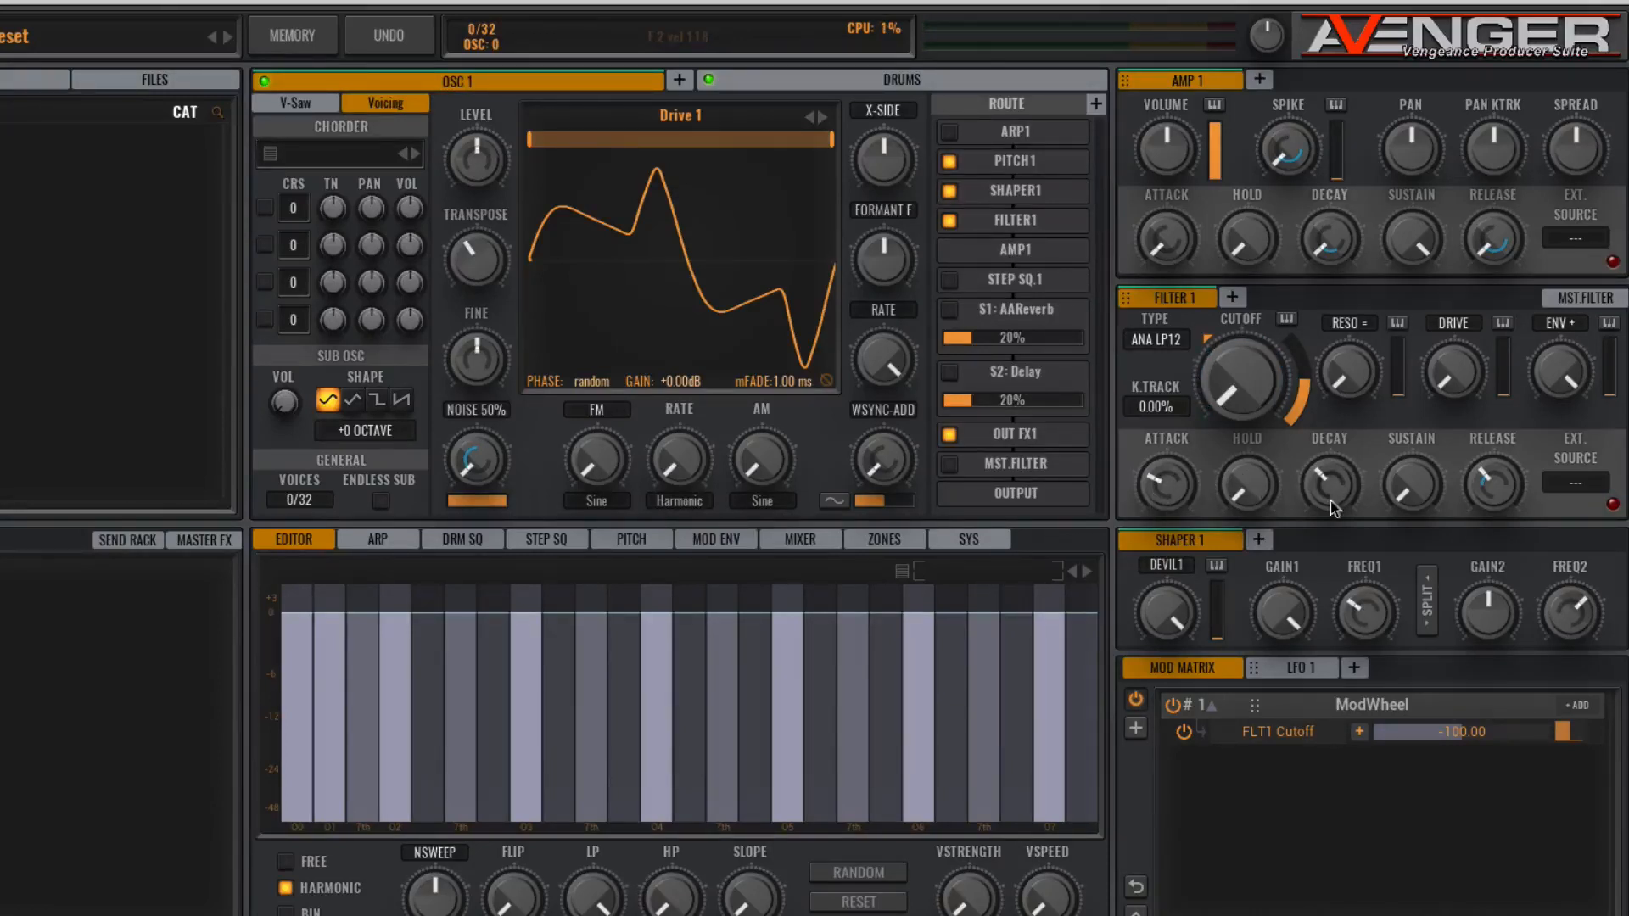
left_click(1312, 482)
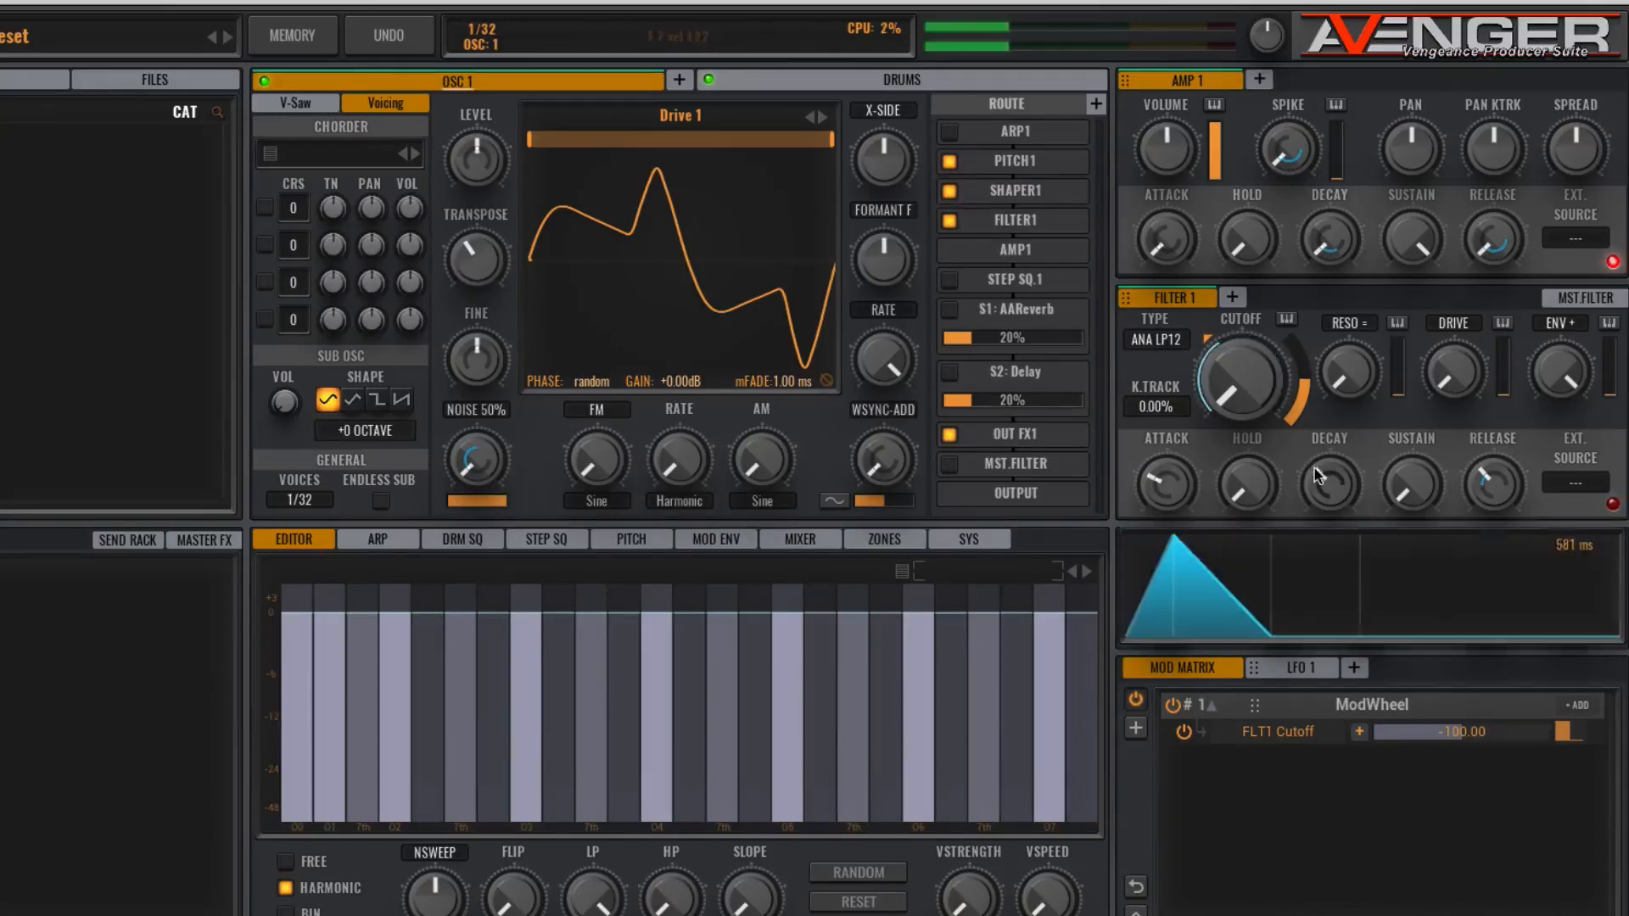
Step: Fine-tune Filter 1's envelope with shorter attack and decay times
left_click(1156, 483)
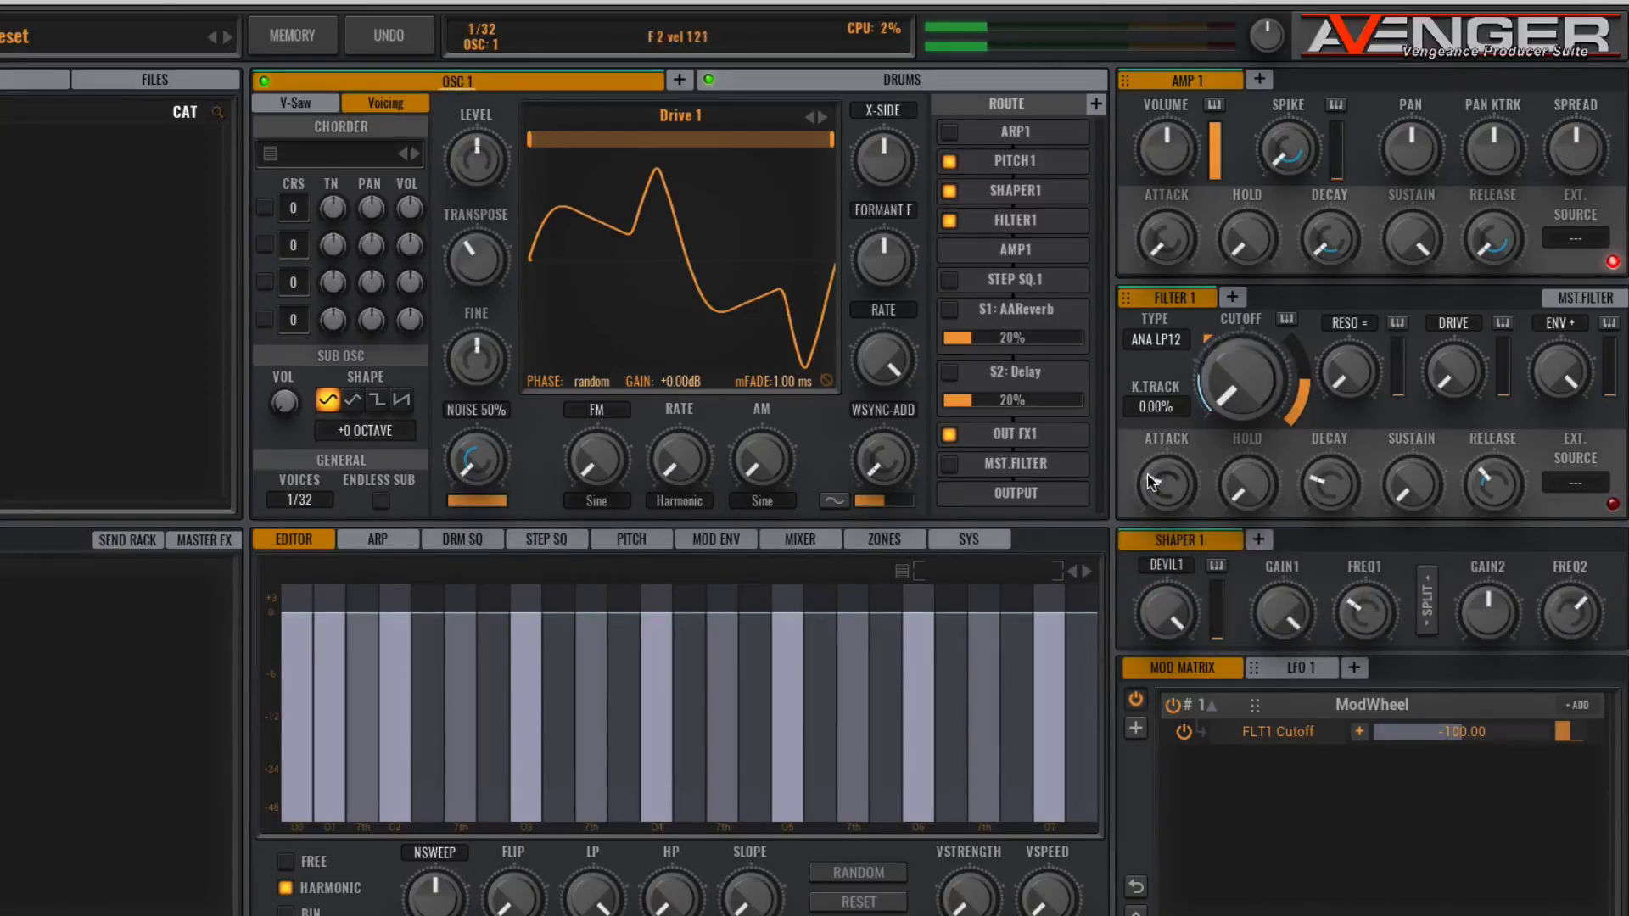
left_click_drag(1148, 476, 1150, 483)
left_click_drag(1312, 478, 1312, 487)
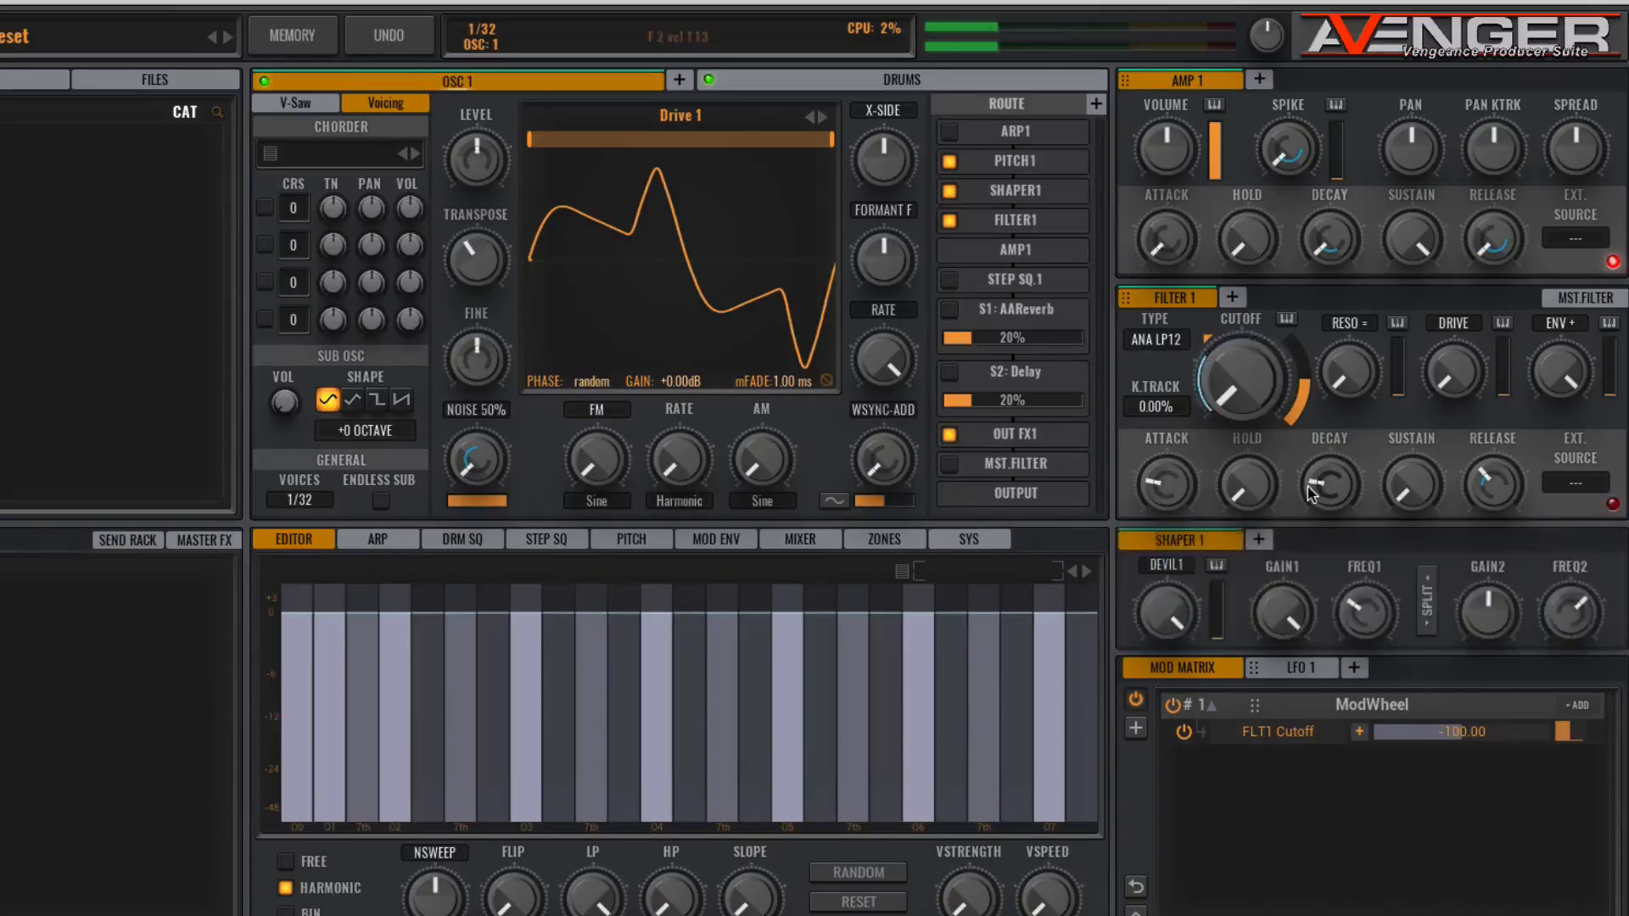
left_click_drag(1144, 478, 1144, 471)
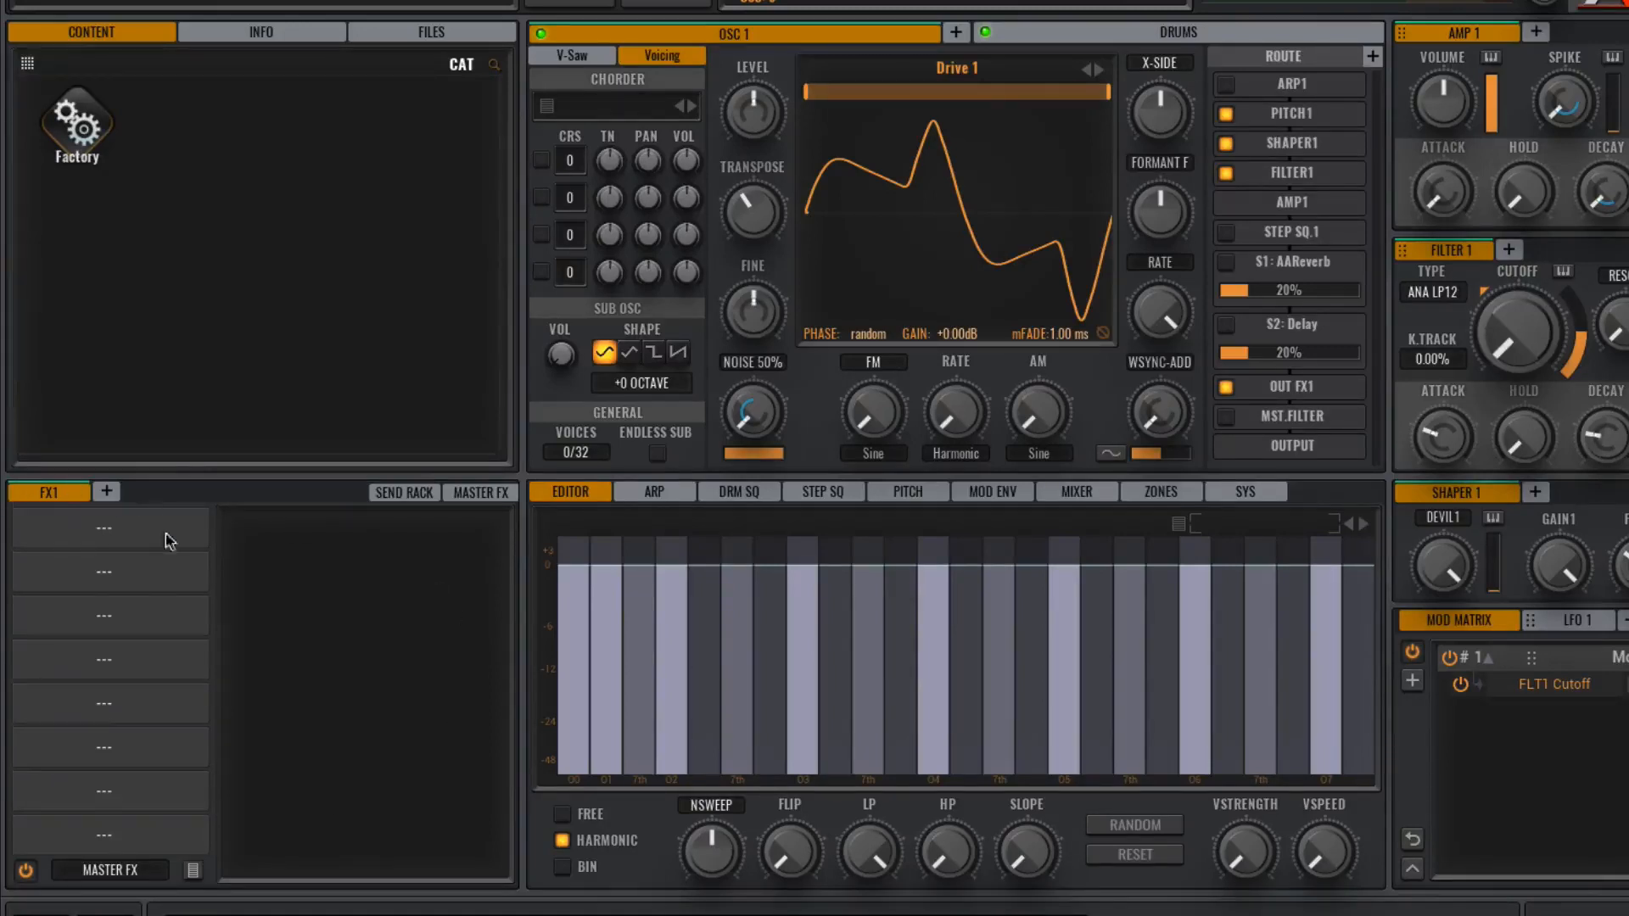
Step: Replace the AA-Reverb in the first send rack slot with a Chorus
left_click(421, 496)
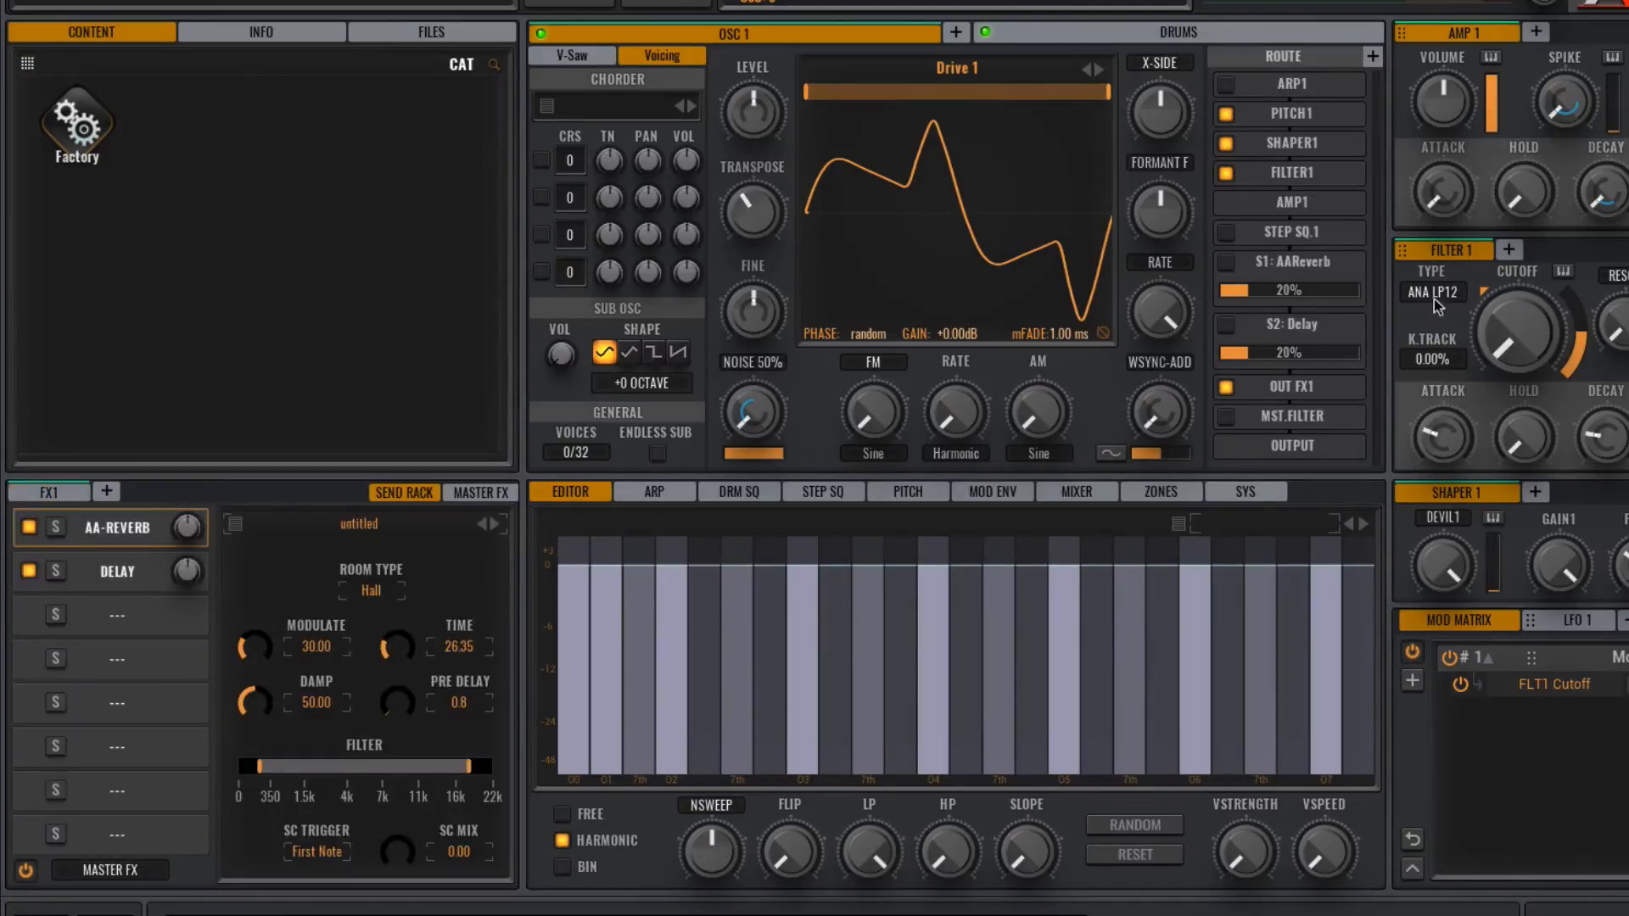
left_click(113, 530)
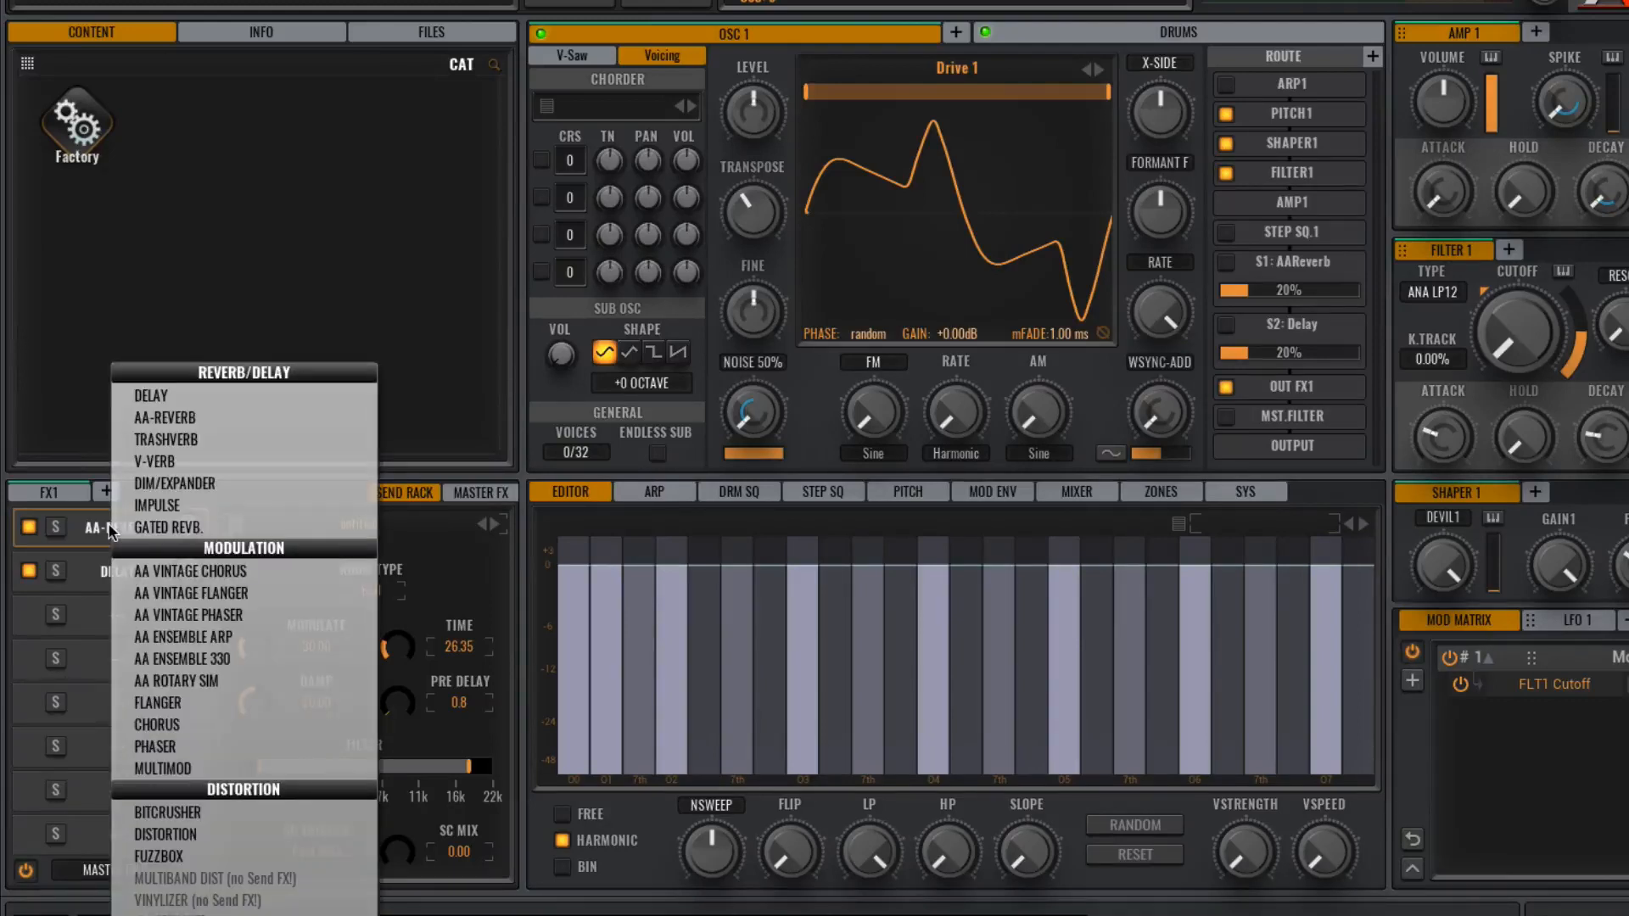
left_click(186, 723)
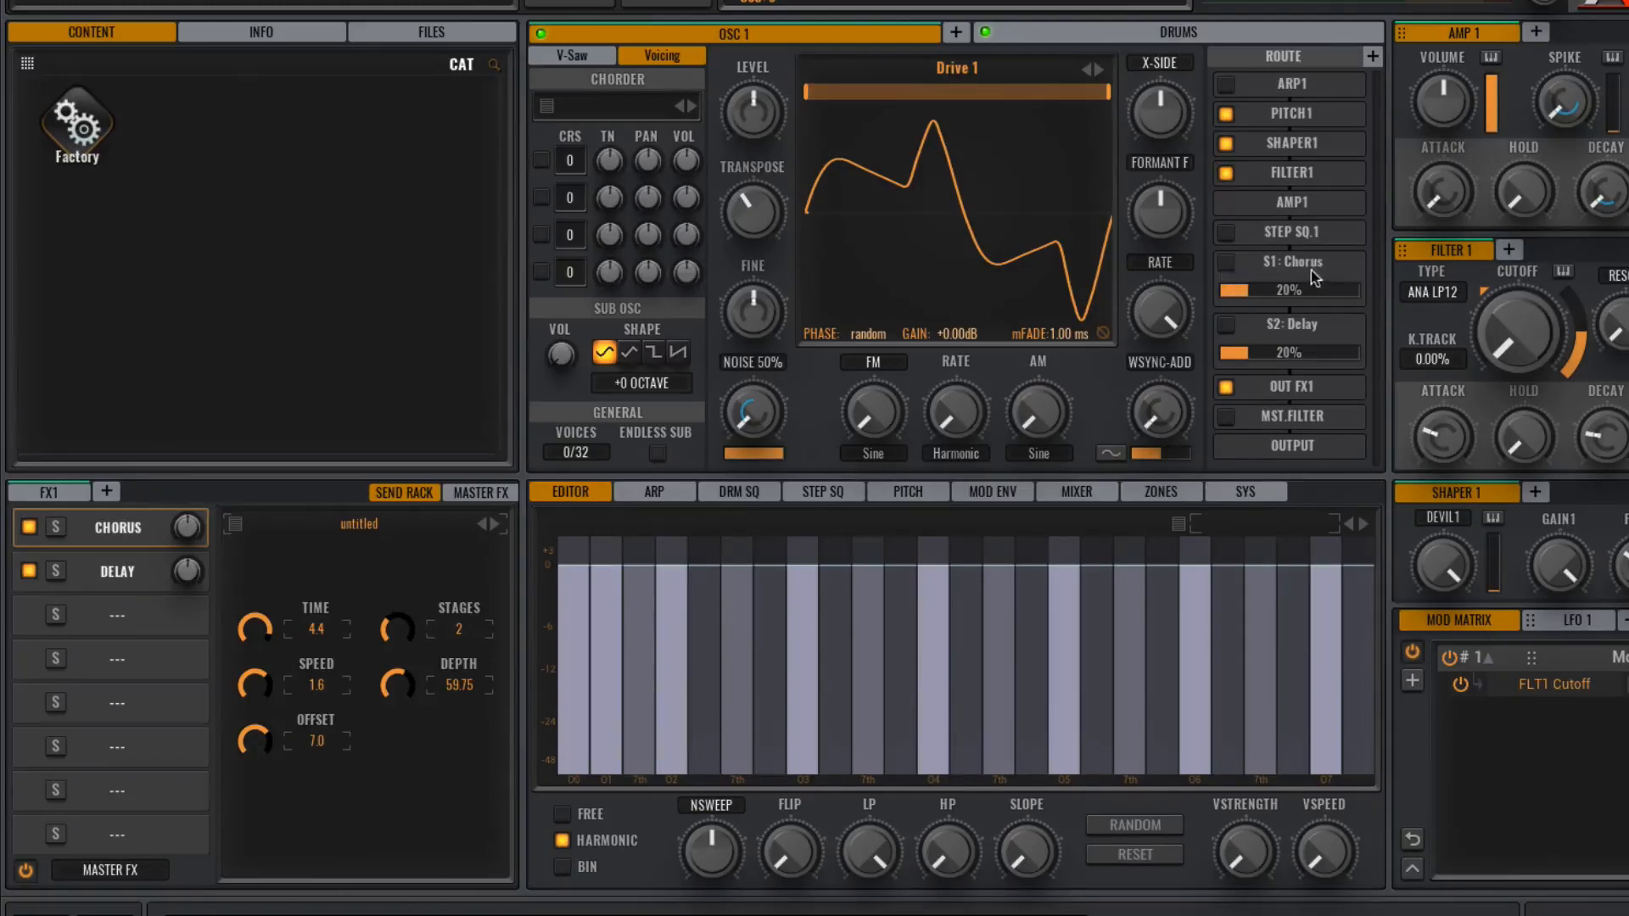
Step: Enable the Chorus send for oscillator 1 and set its amount to 49%
left_click(1226, 261)
left_click_drag(1291, 297, 1290, 292)
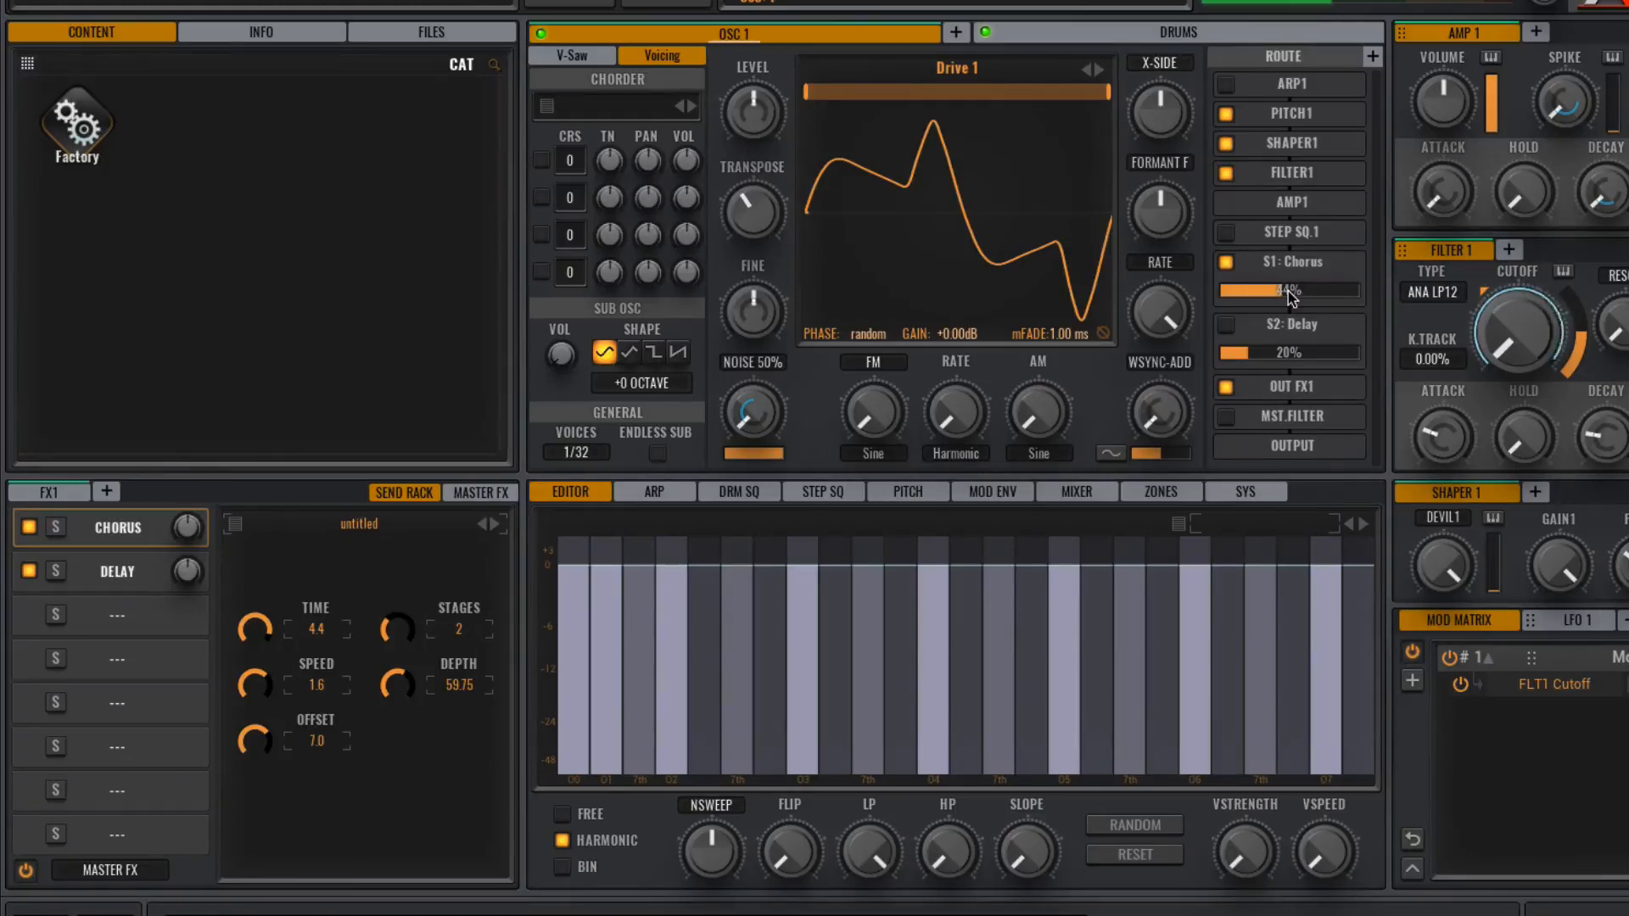
left_click(1227, 262)
left_click(1227, 262)
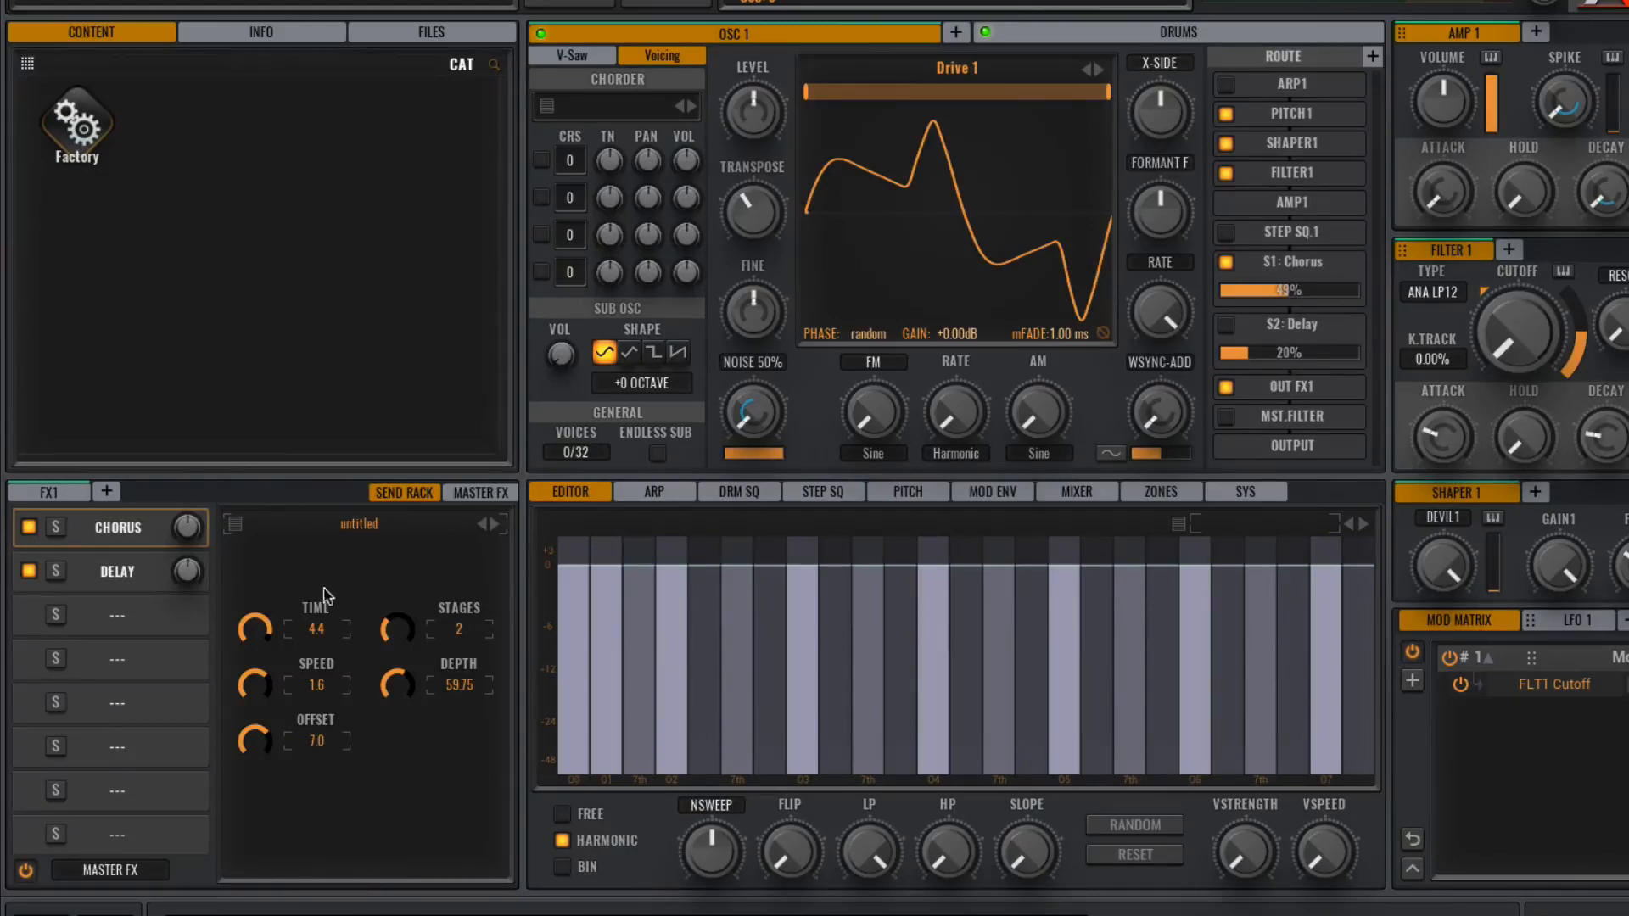
Step: Replace the send rack's Delay with DIM/EXPANDER and enable its oscillator 1 send at about 81%
left_click(103, 579)
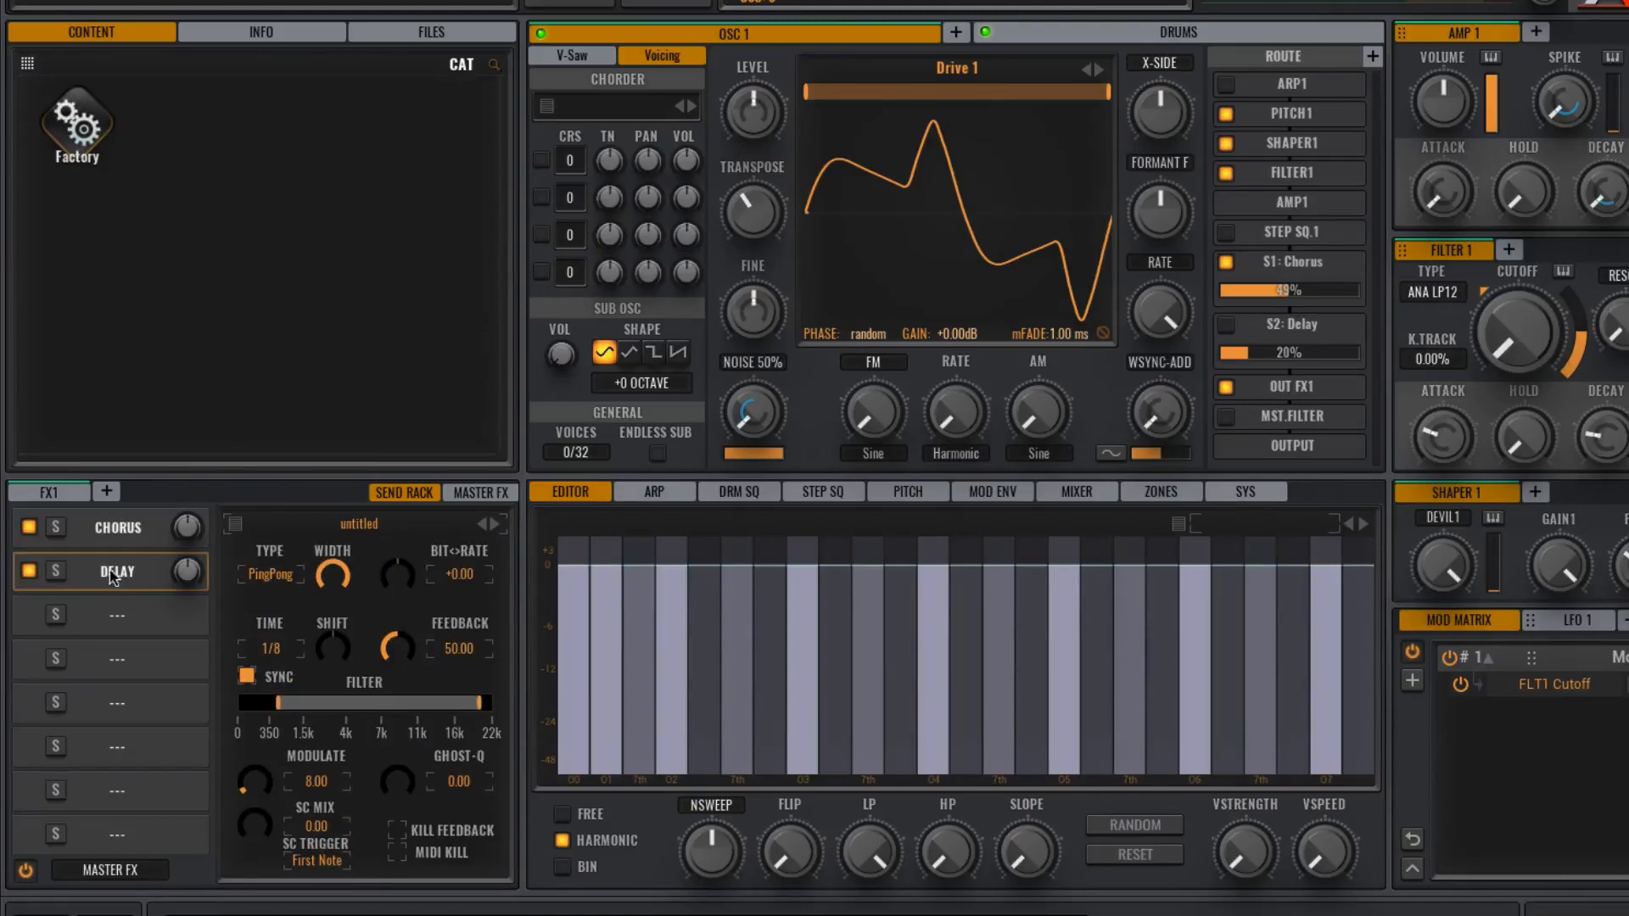
left_click(111, 577)
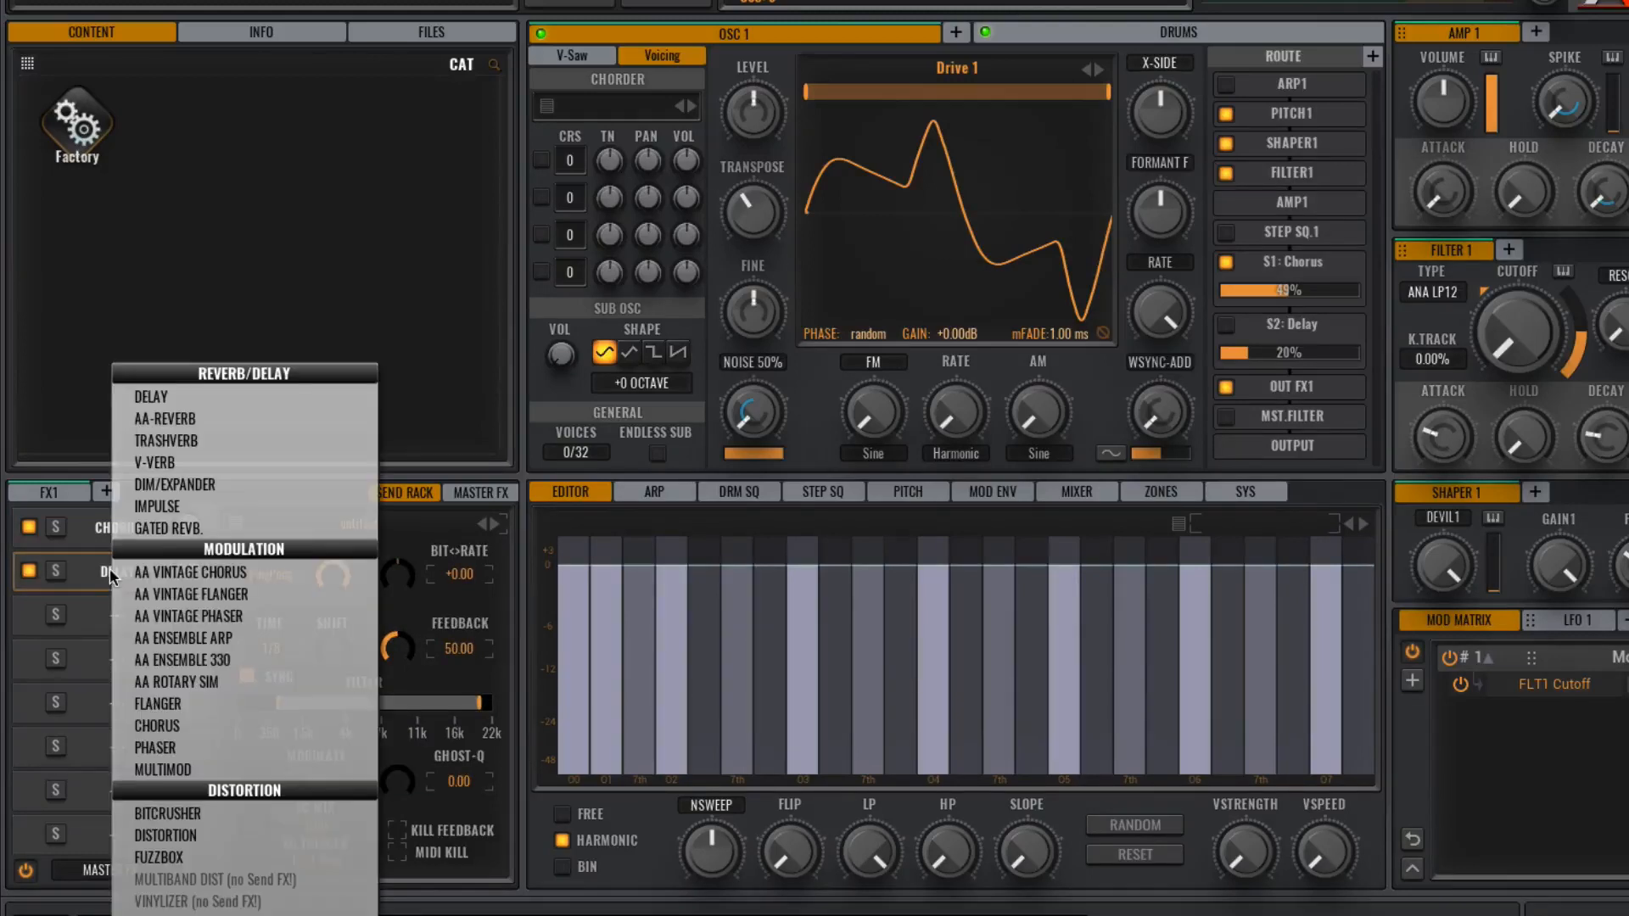
left_click(193, 486)
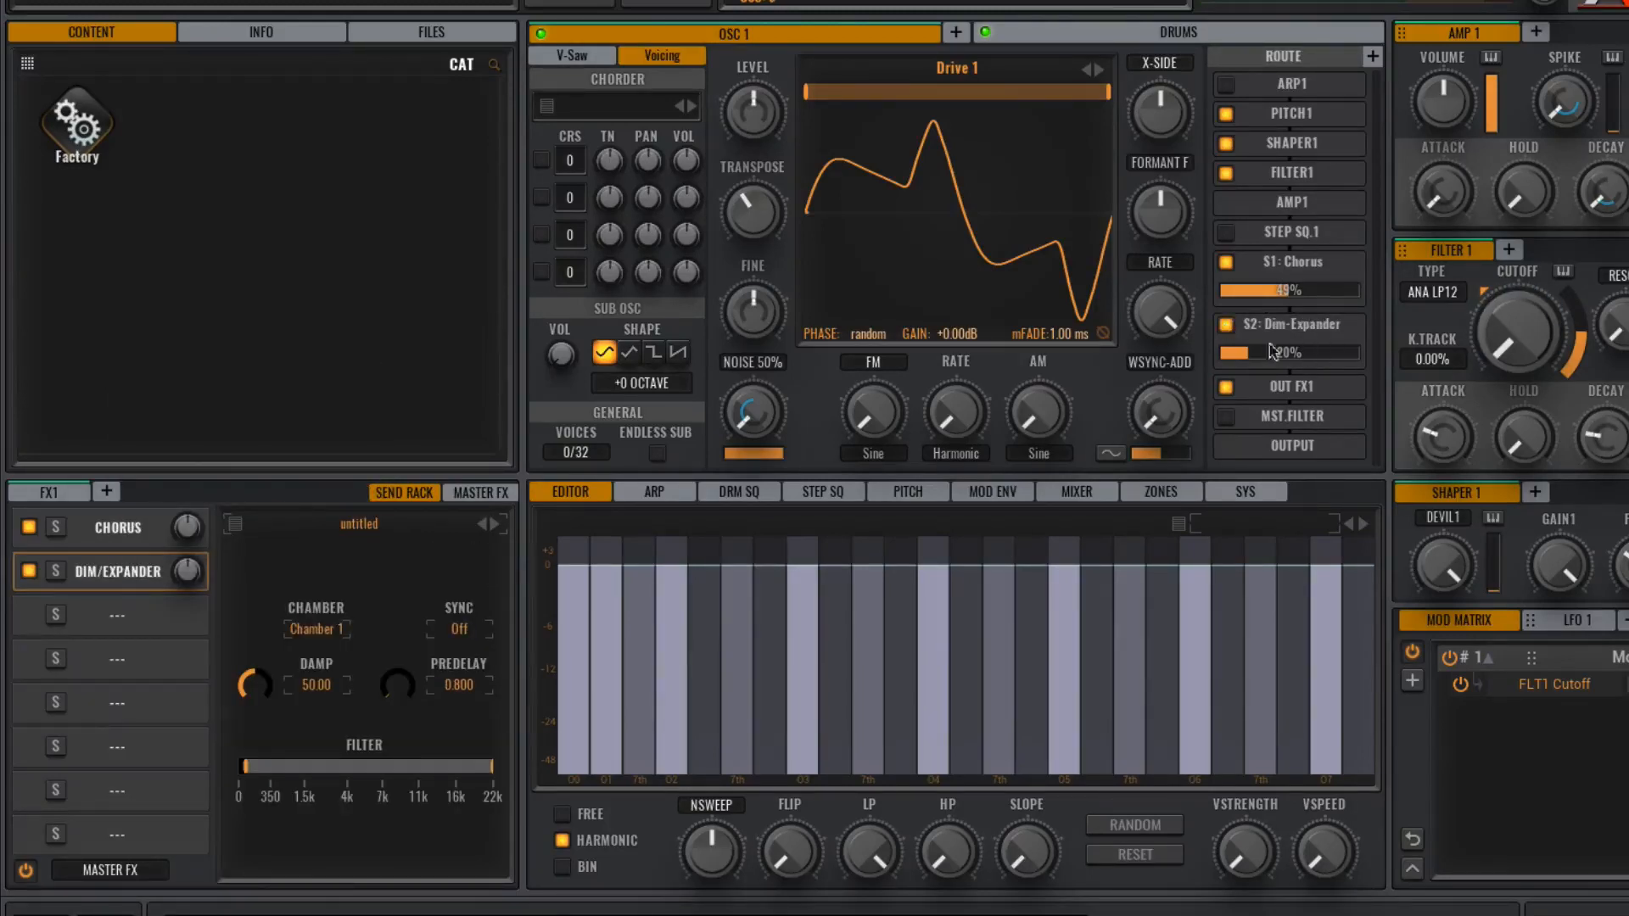
left_click_drag(1261, 351, 1336, 353)
Step: Raise the Dim/Expander's low filter limit to about 350 Hz and set the Chorus send to 46%
left_click(1225, 262)
left_click_drag(240, 762, 268, 769)
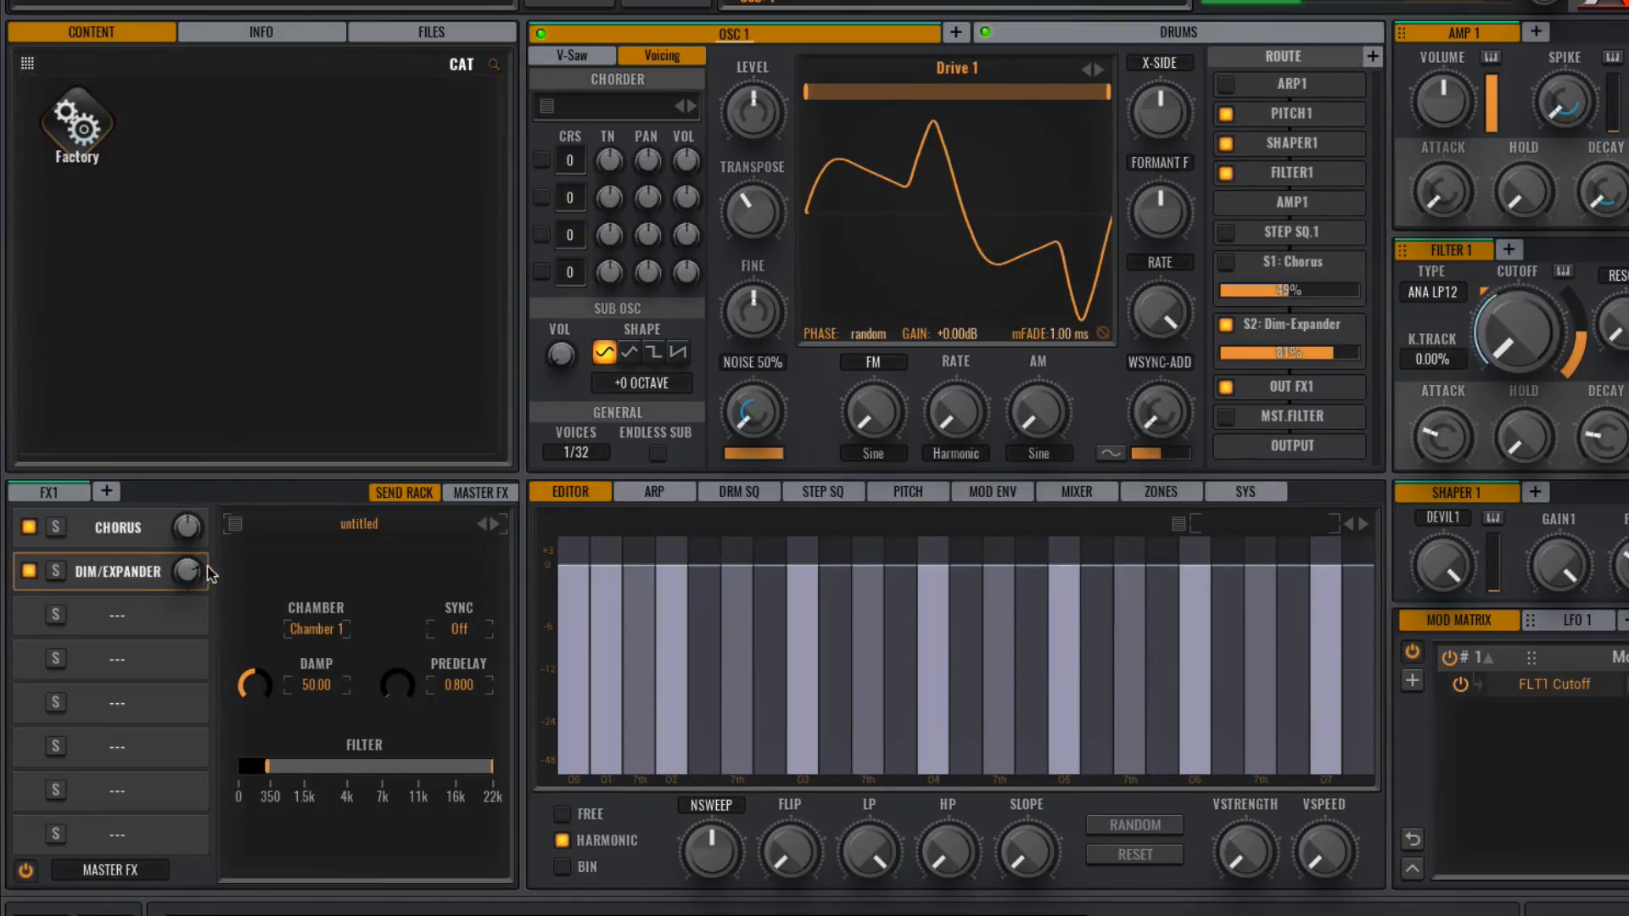
left_click(1227, 263)
mouse_move(1285, 290)
left_mouse_down()
mouse_move(1372, 287)
mouse_move(1288, 291)
left_mouse_up()
Step: Enable the master Equalizer with band 1 at 123.1 Hz, band 2 at 320.2 Hz (-9.0 dB) and band 3 at 782.6 Hz (-5.1 dB)
left_click(484, 494)
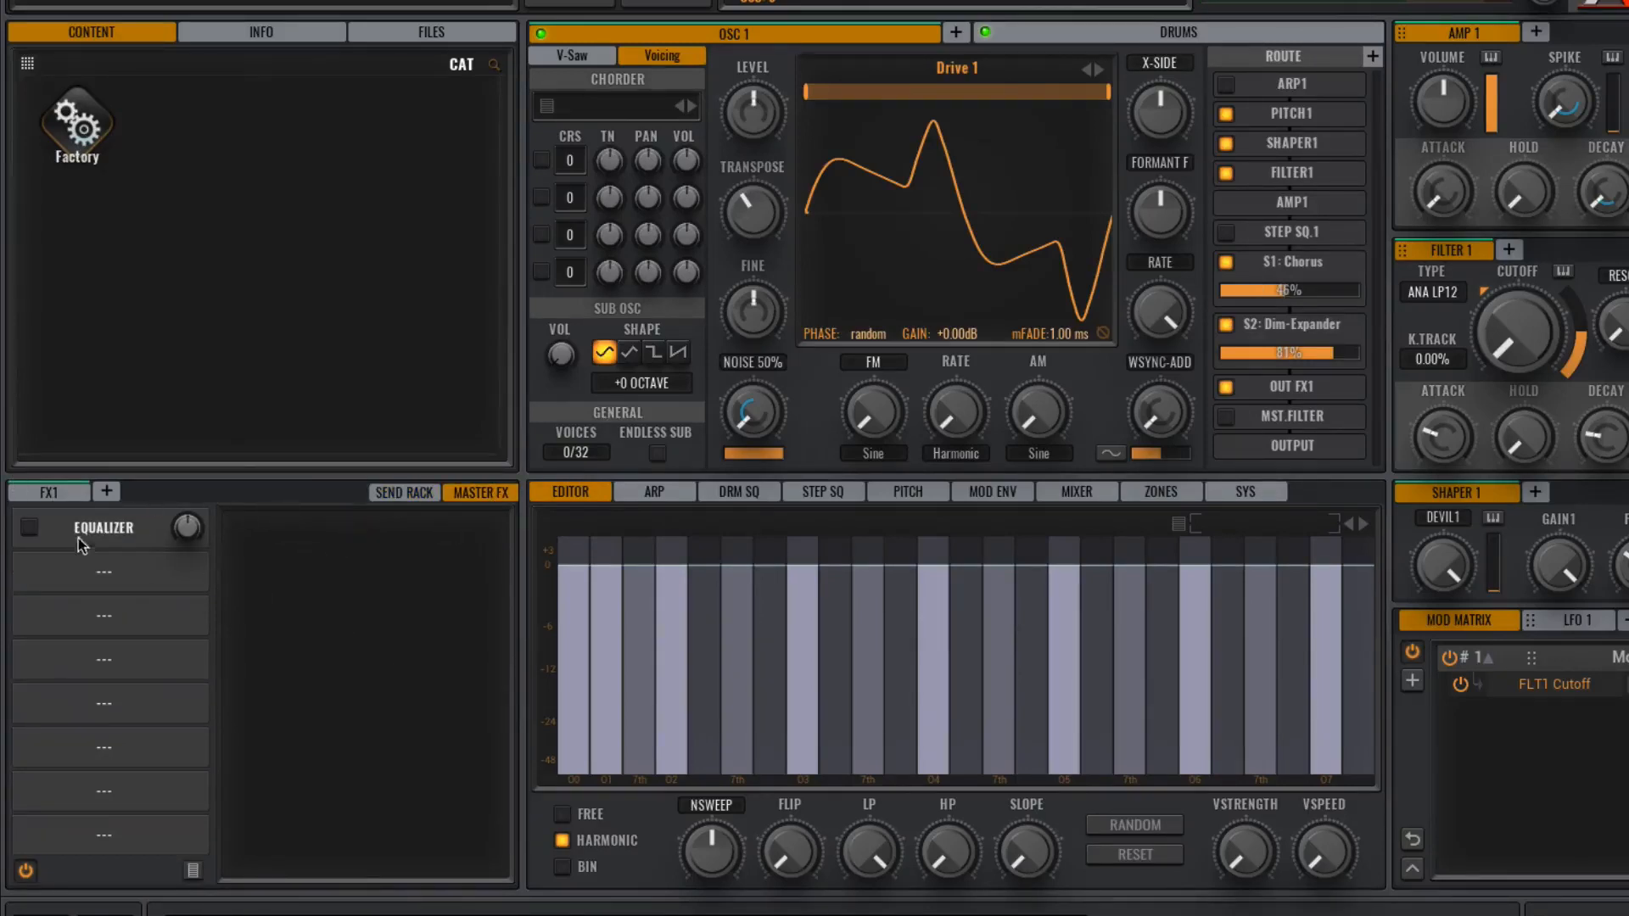
left_click(106, 529)
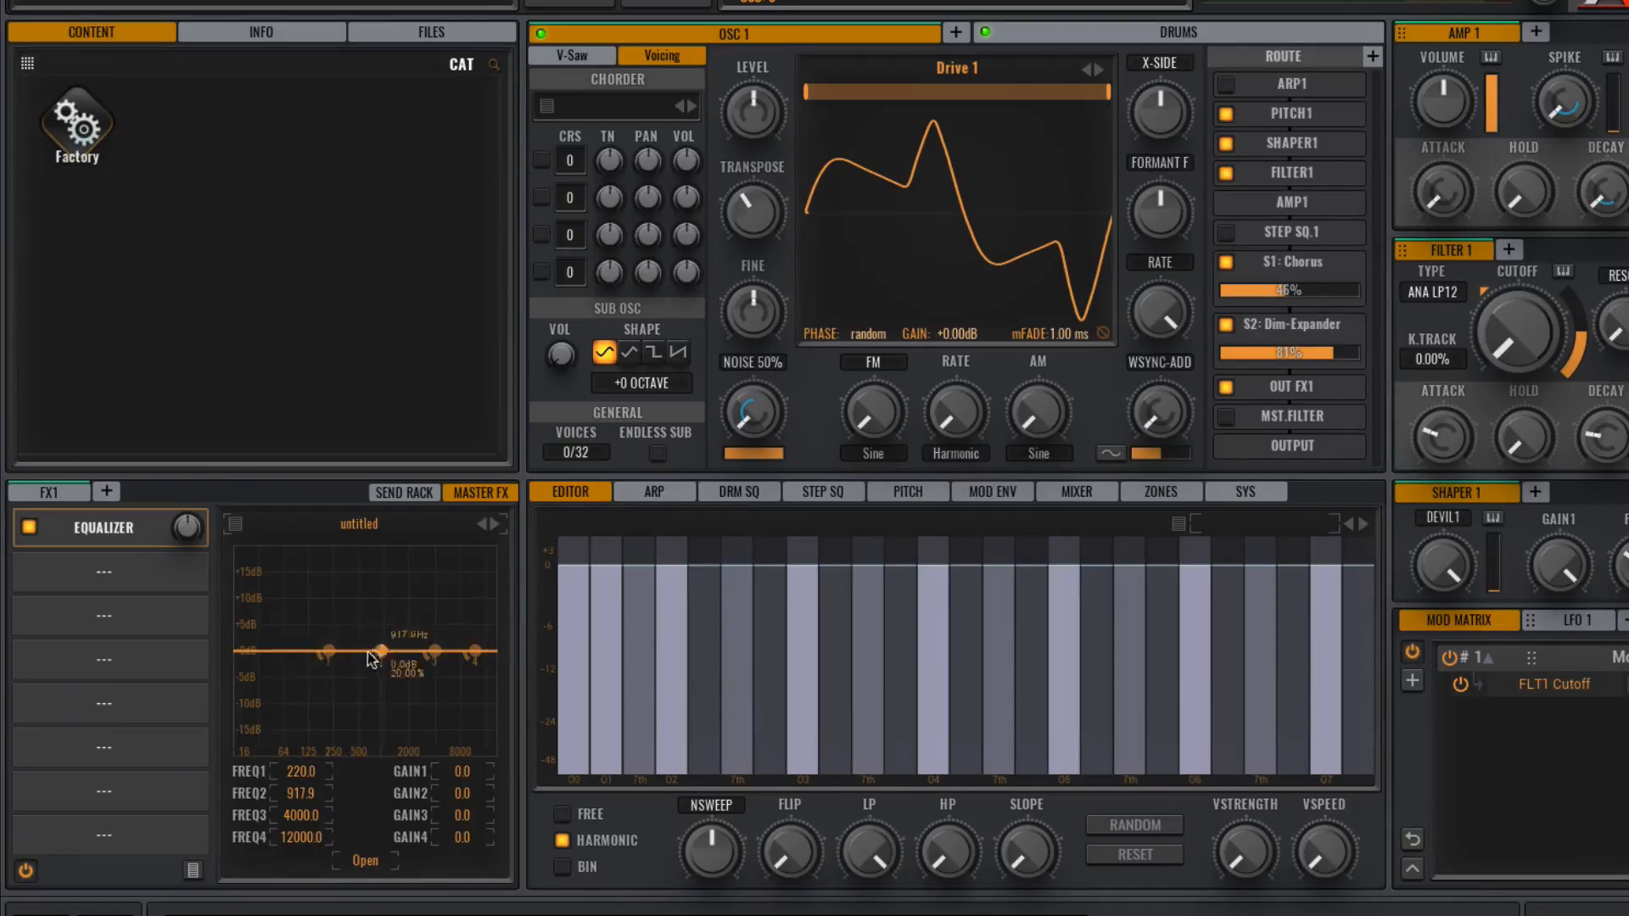
left_click_drag(381, 653, 347, 717)
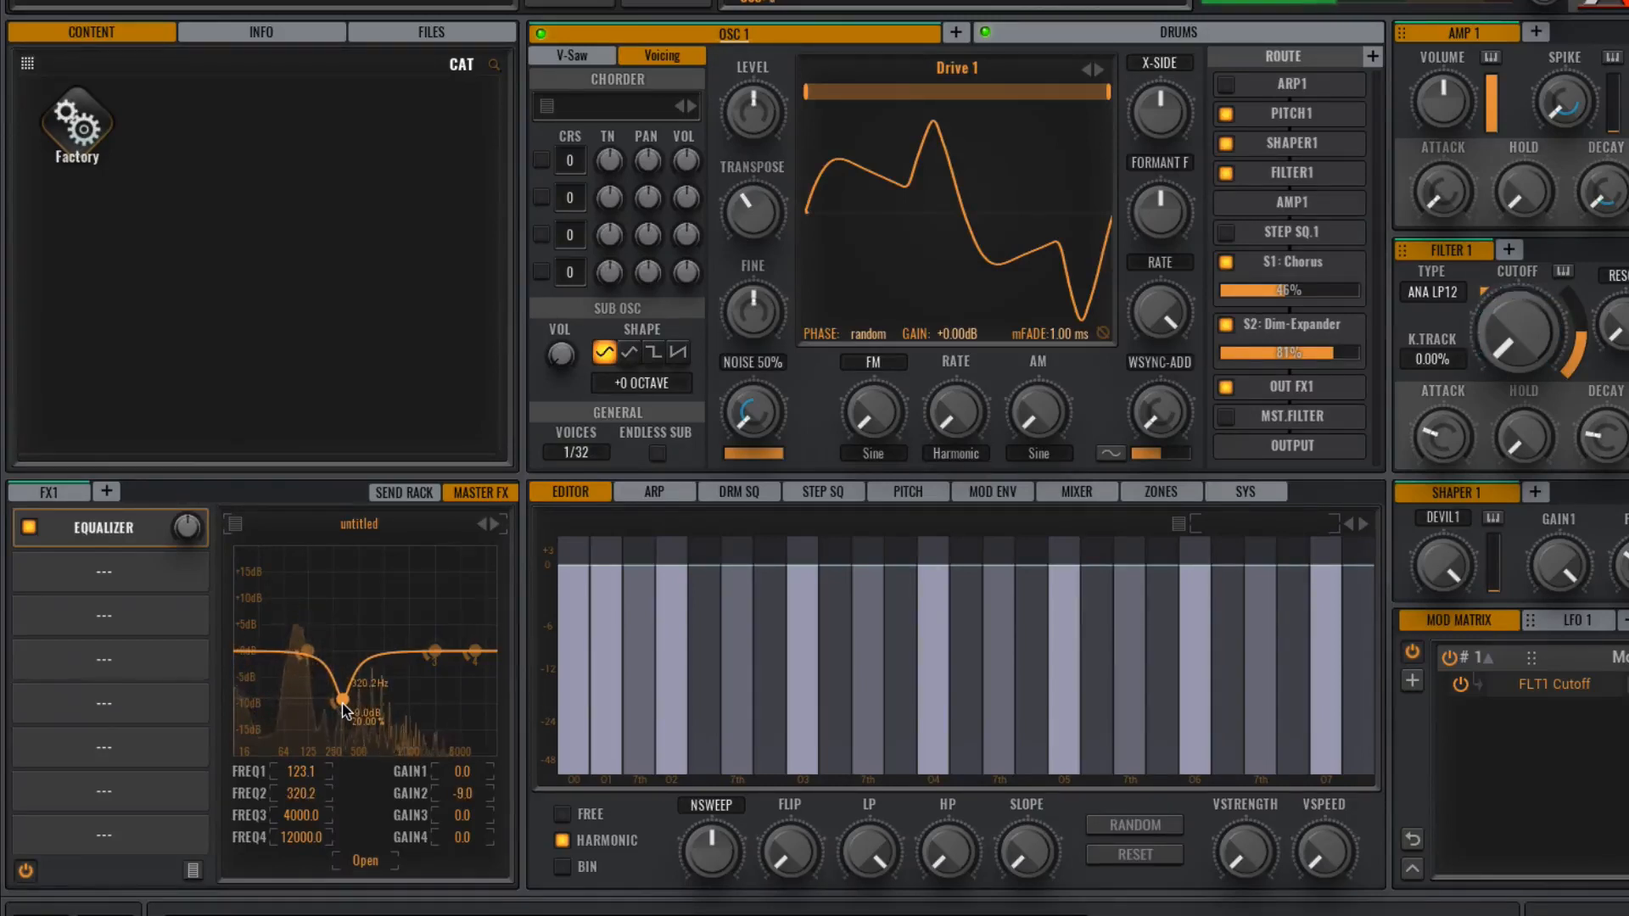
left_click_drag(434, 652, 373, 680)
left_click(29, 528)
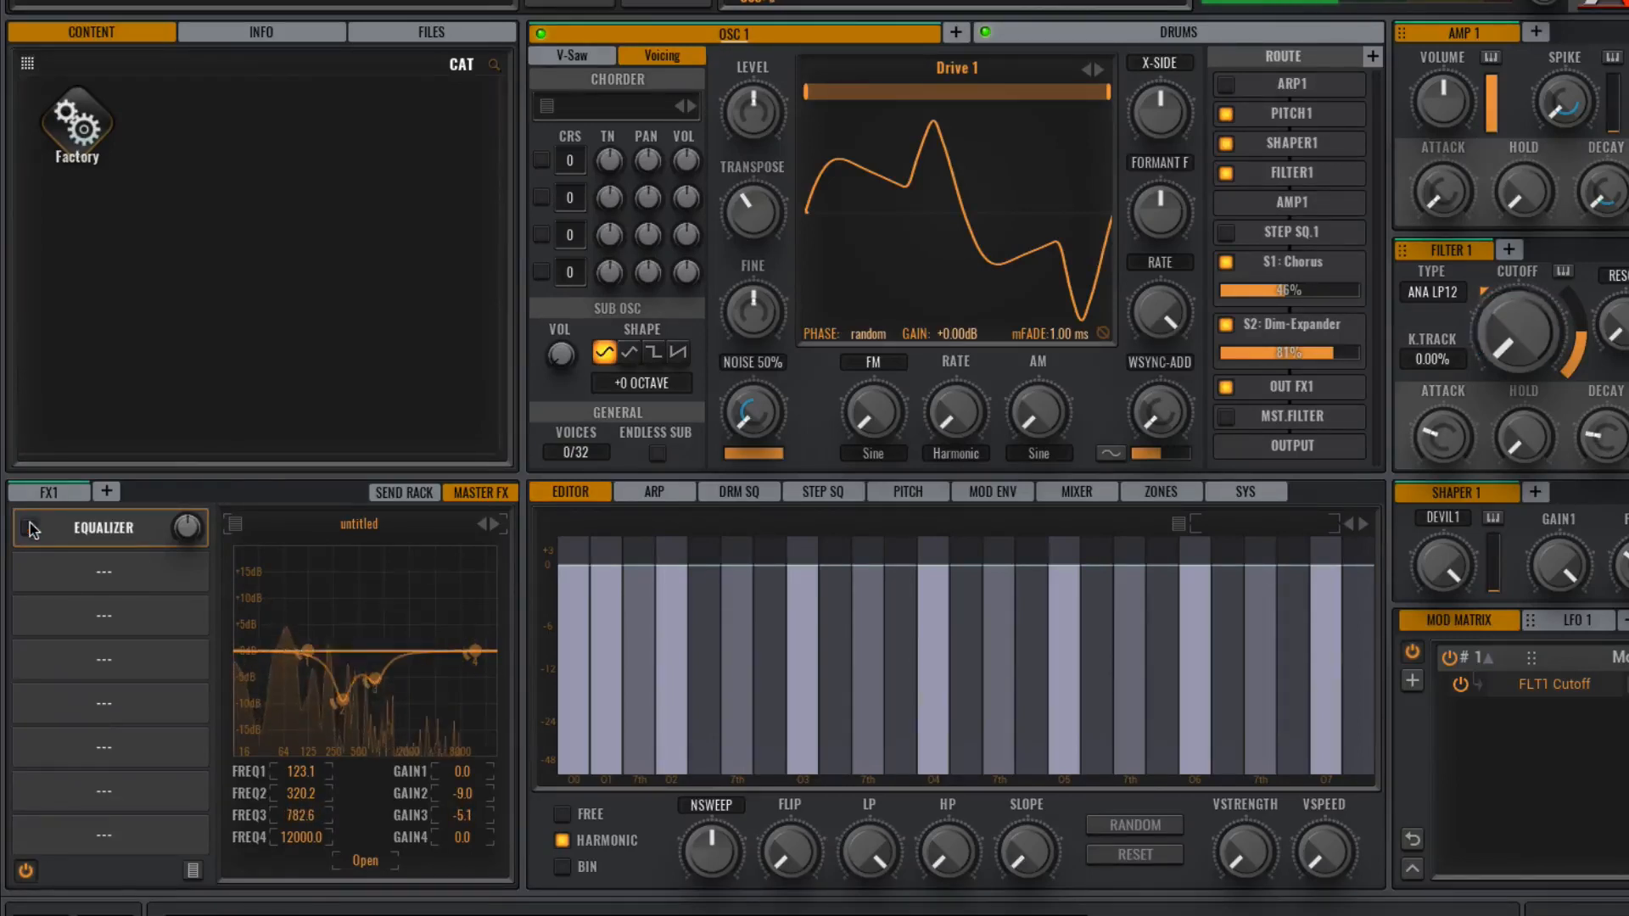
left_click(30, 529)
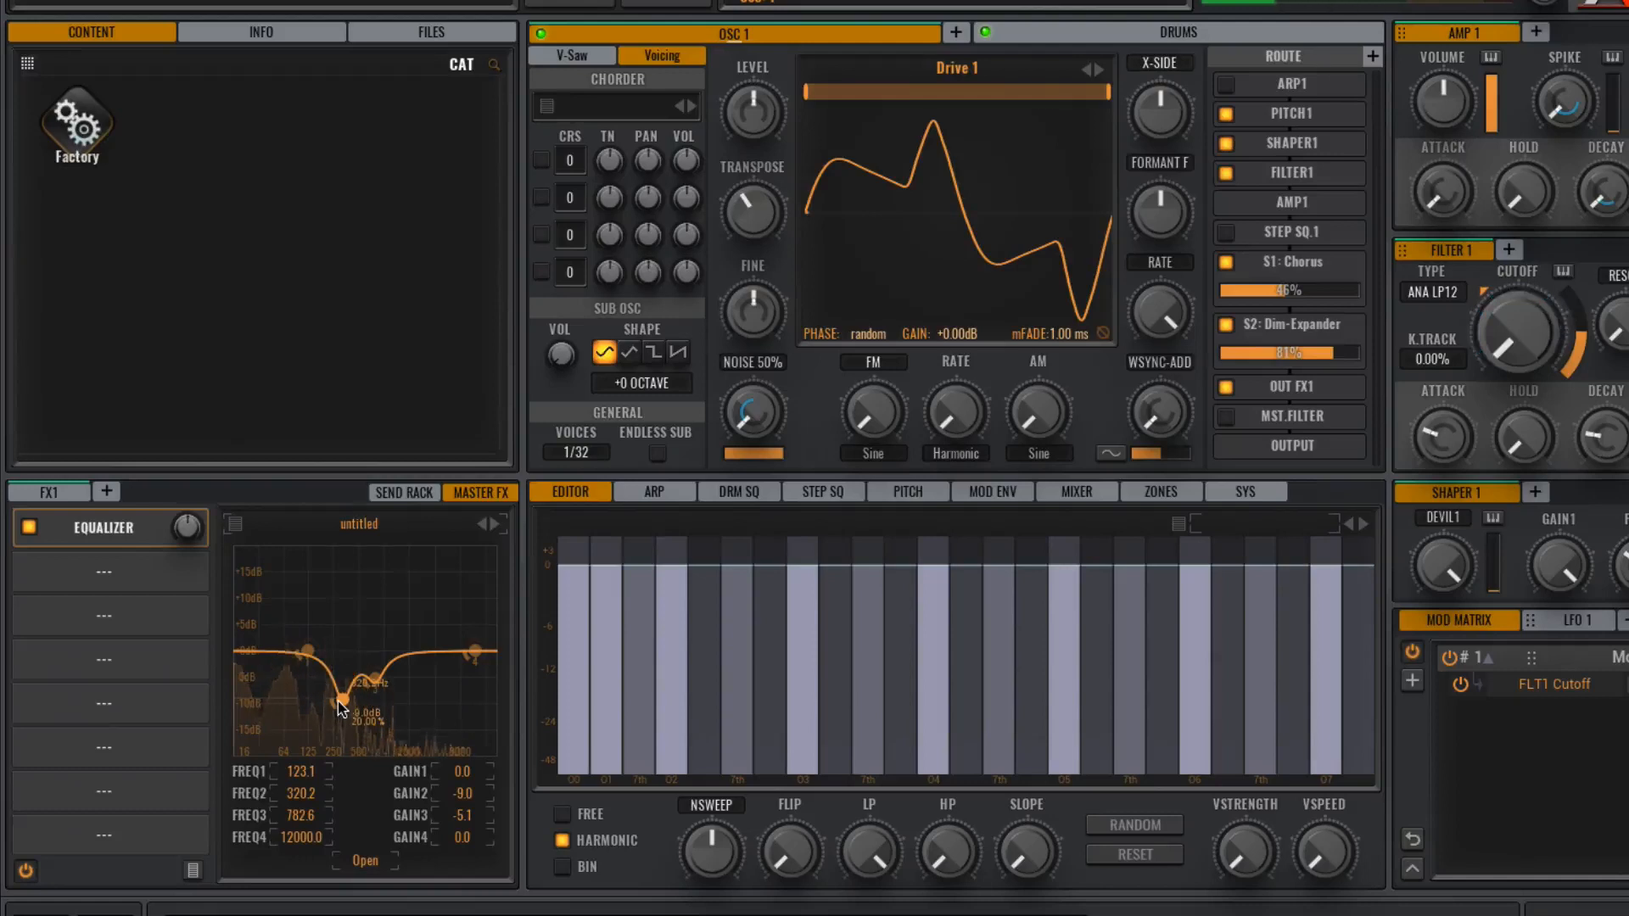
Step: Add a Compressor to the second master FX slot and lower its threshold to about -17 dB
left_click(96, 570)
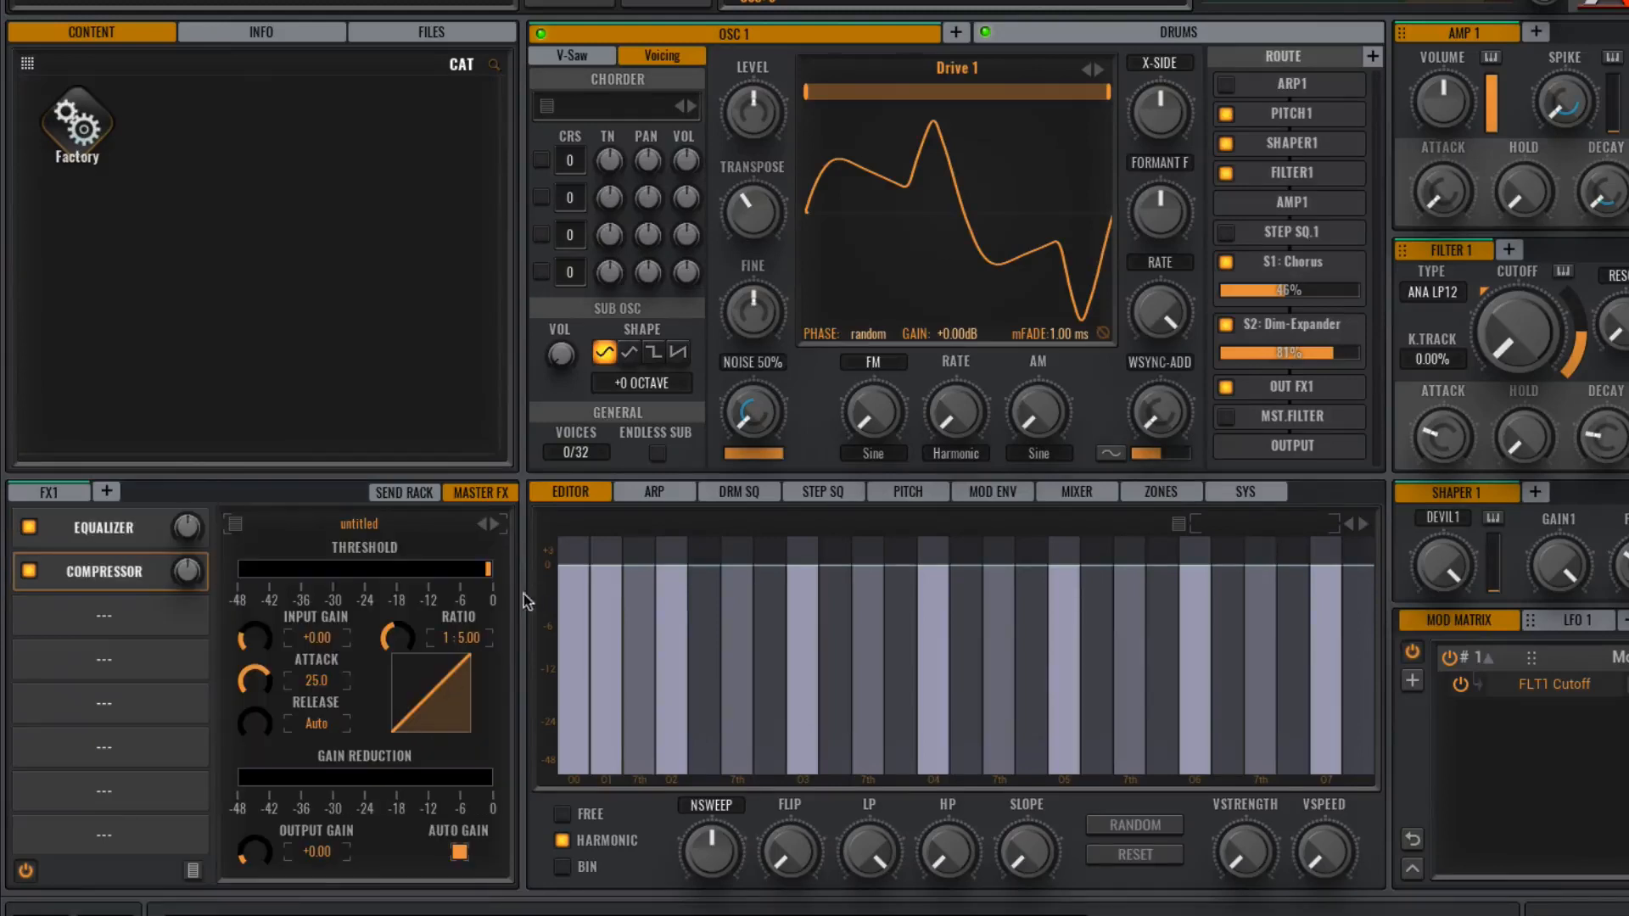
left_click_drag(488, 569, 405, 568)
Step: Add a Limiter to the third master FX slot and raise its input gain to +9.19
left_click(100, 630)
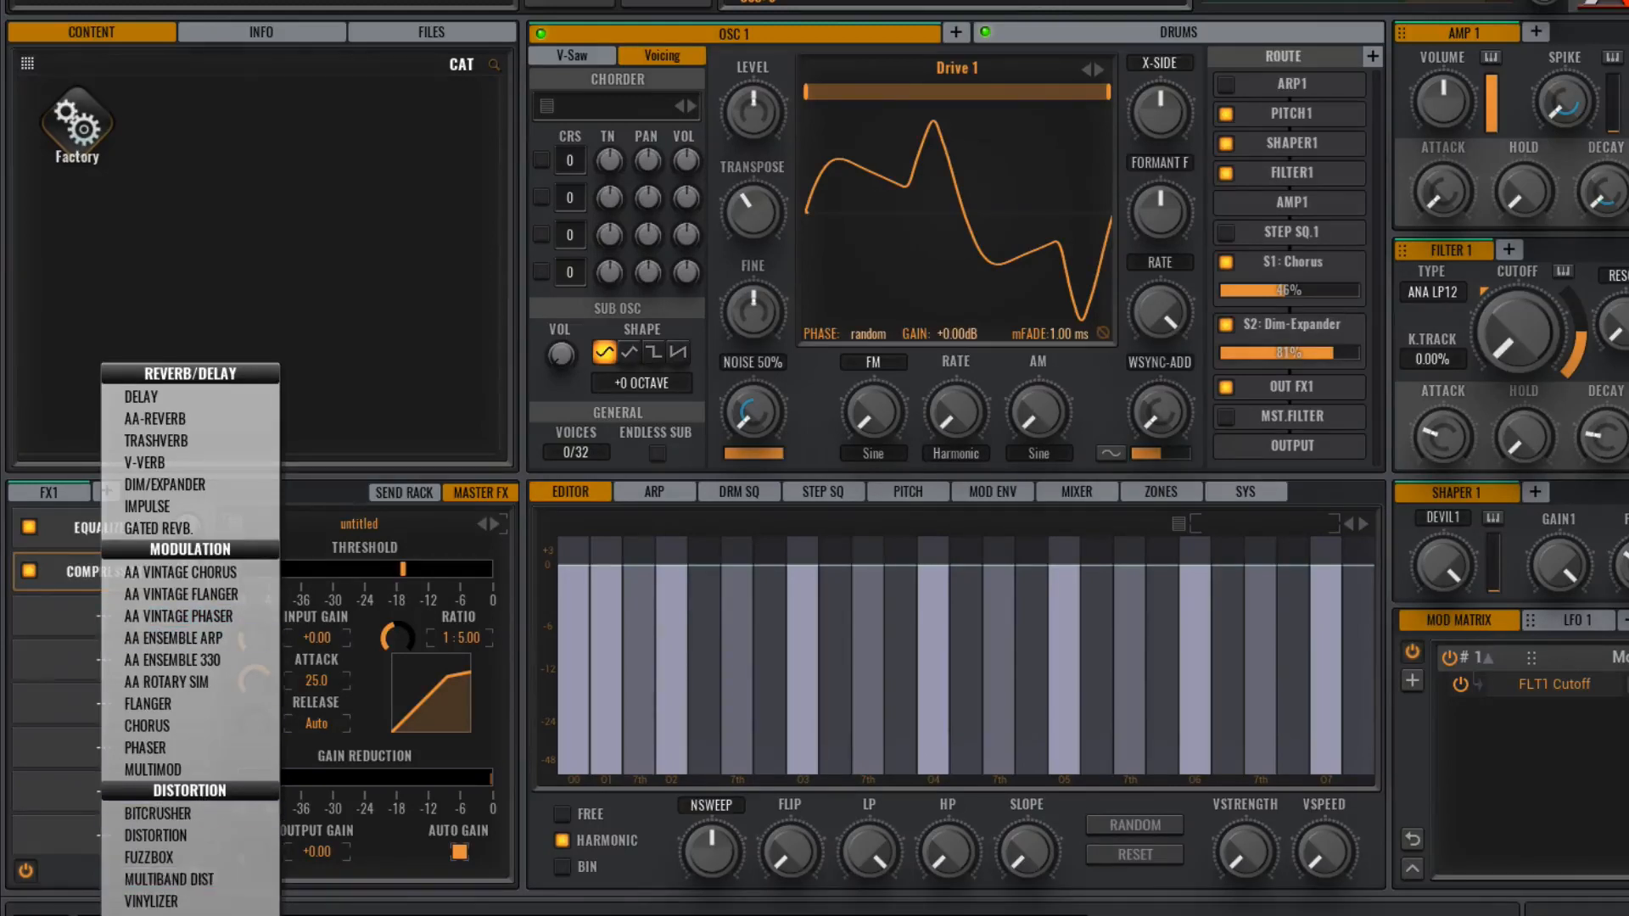
left_click(153, 913)
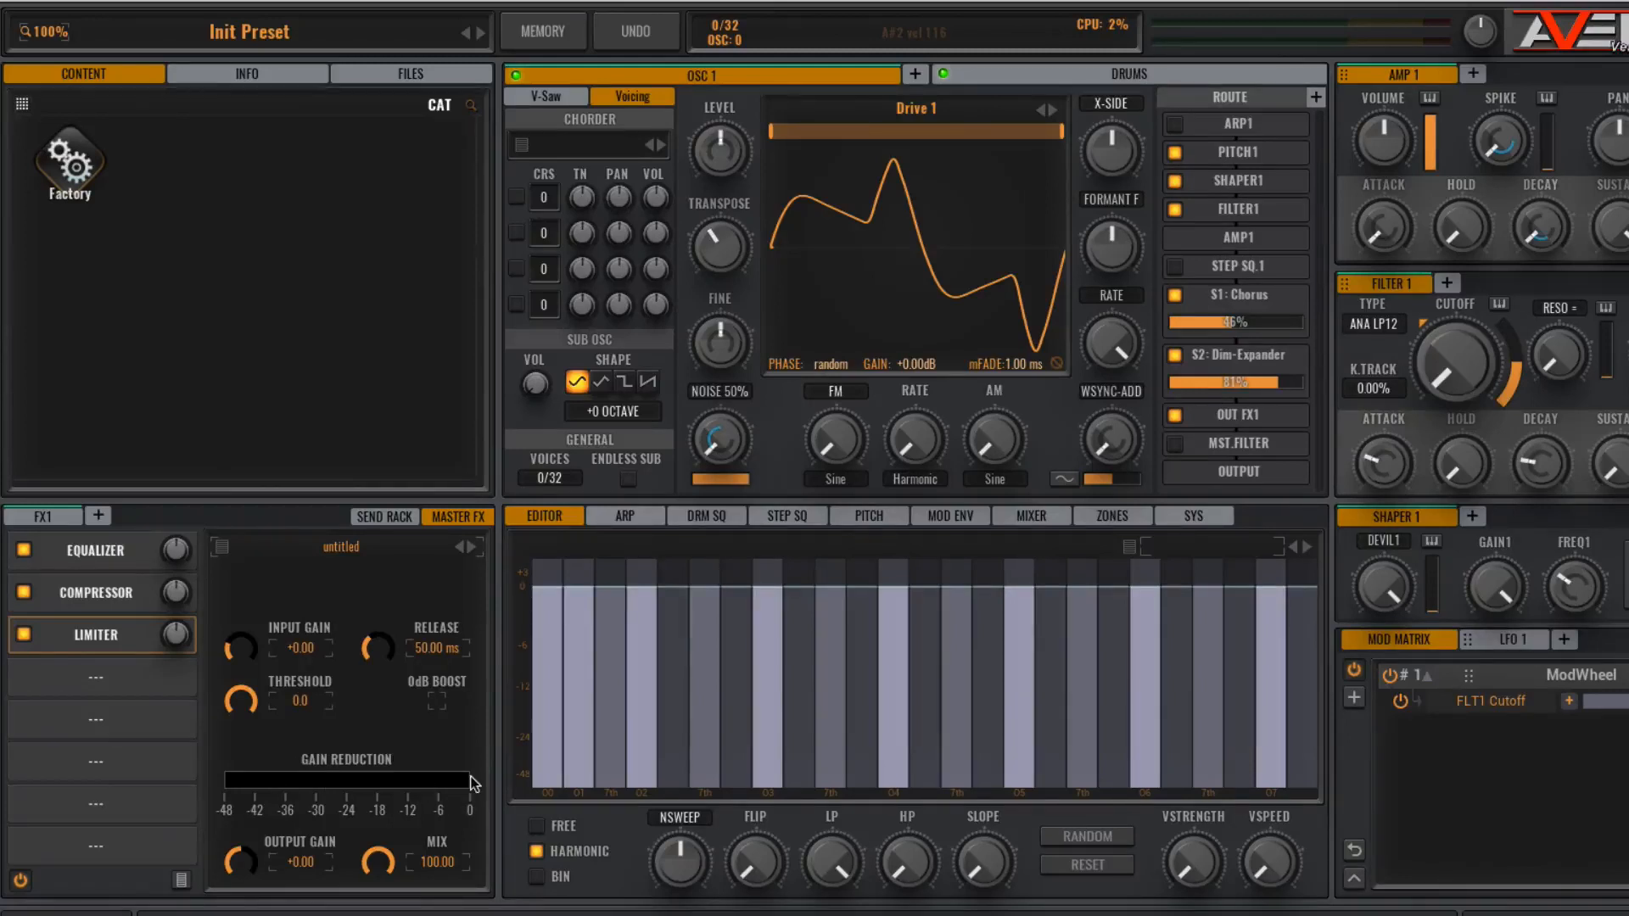
scroll(229, 628, "up", 3)
left_click_drag(229, 621, 227, 567)
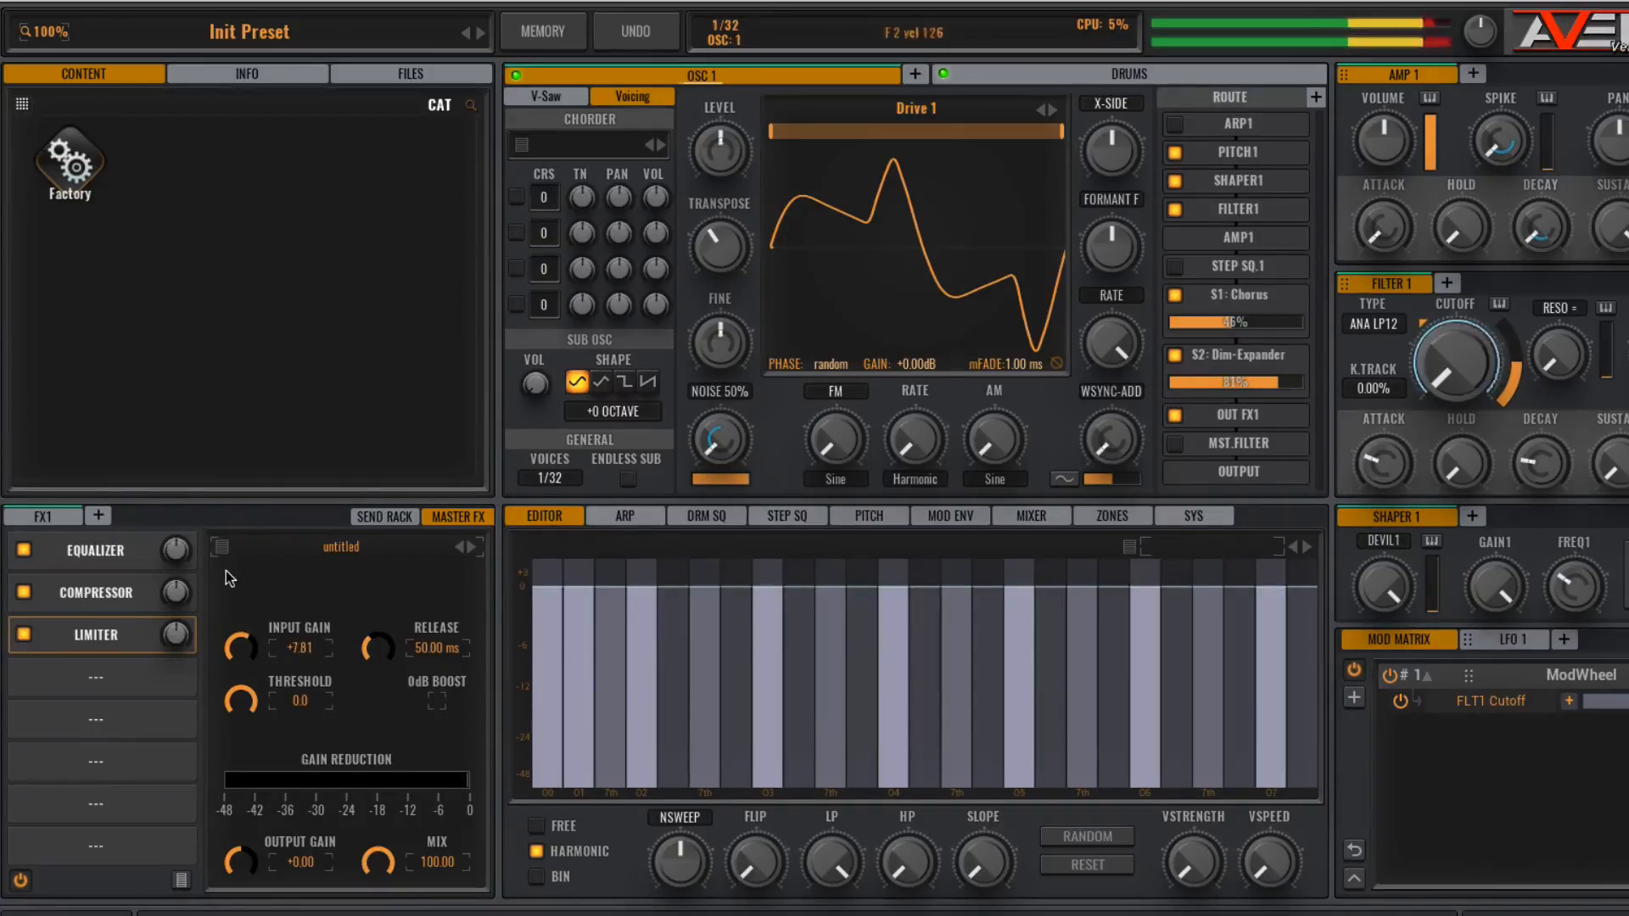
scroll(244, 653, "down", 1)
scroll(243, 653, "up", 5)
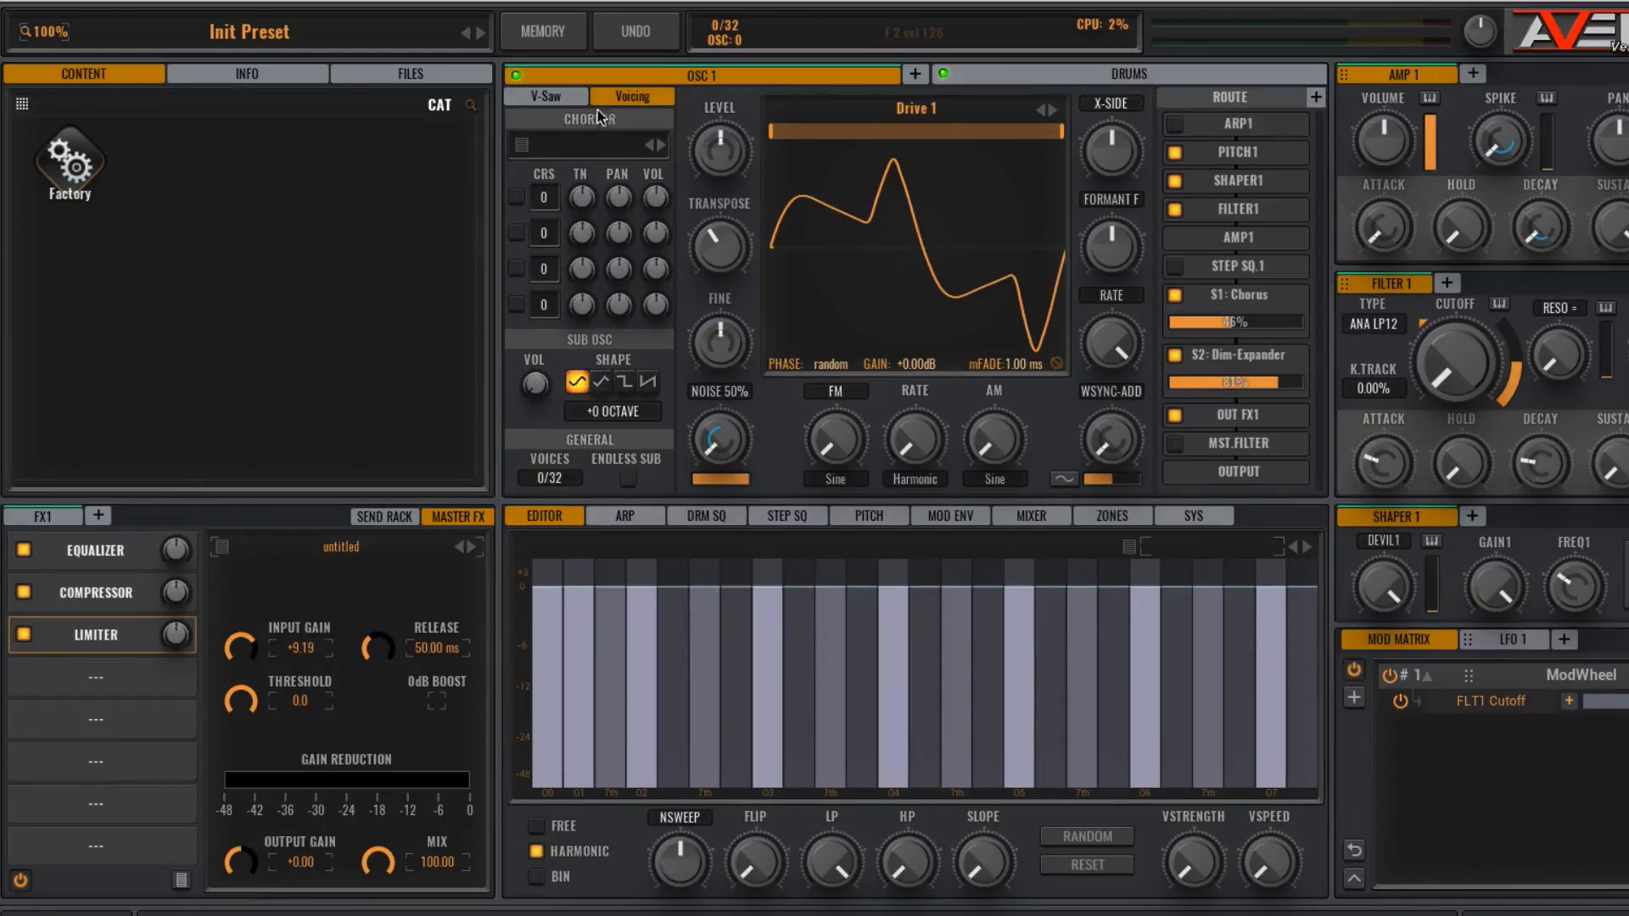
left_click(552, 99)
left_click(632, 99)
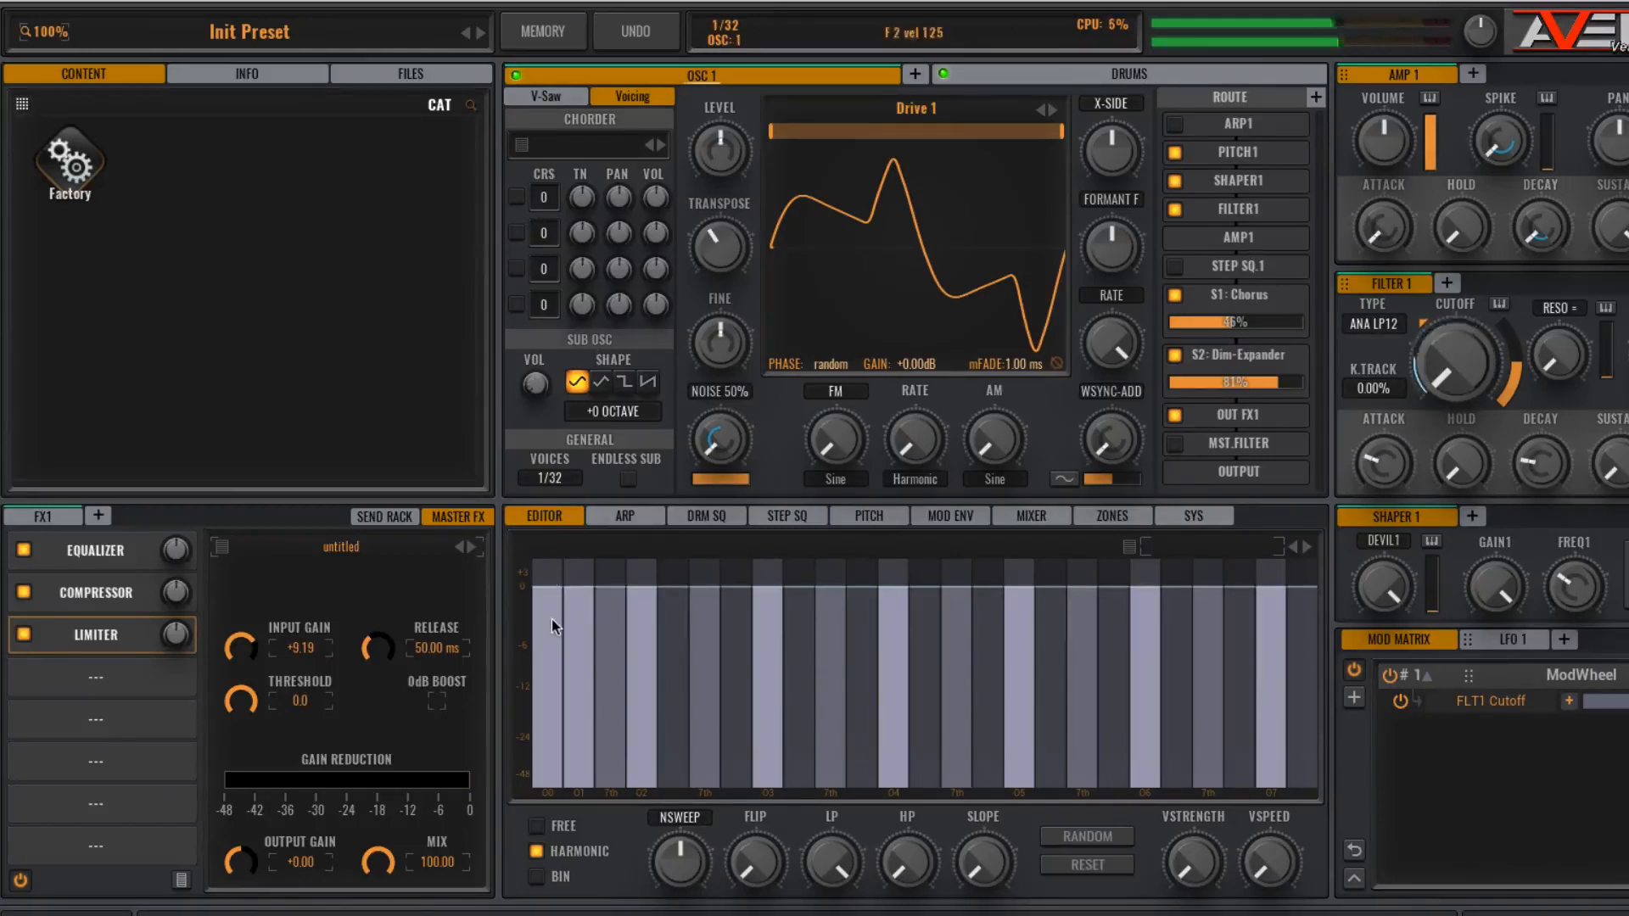
Step: Compare the sound with the master Equalizer bypassed and re-enabled, and inspect its third band
left_click(123, 558)
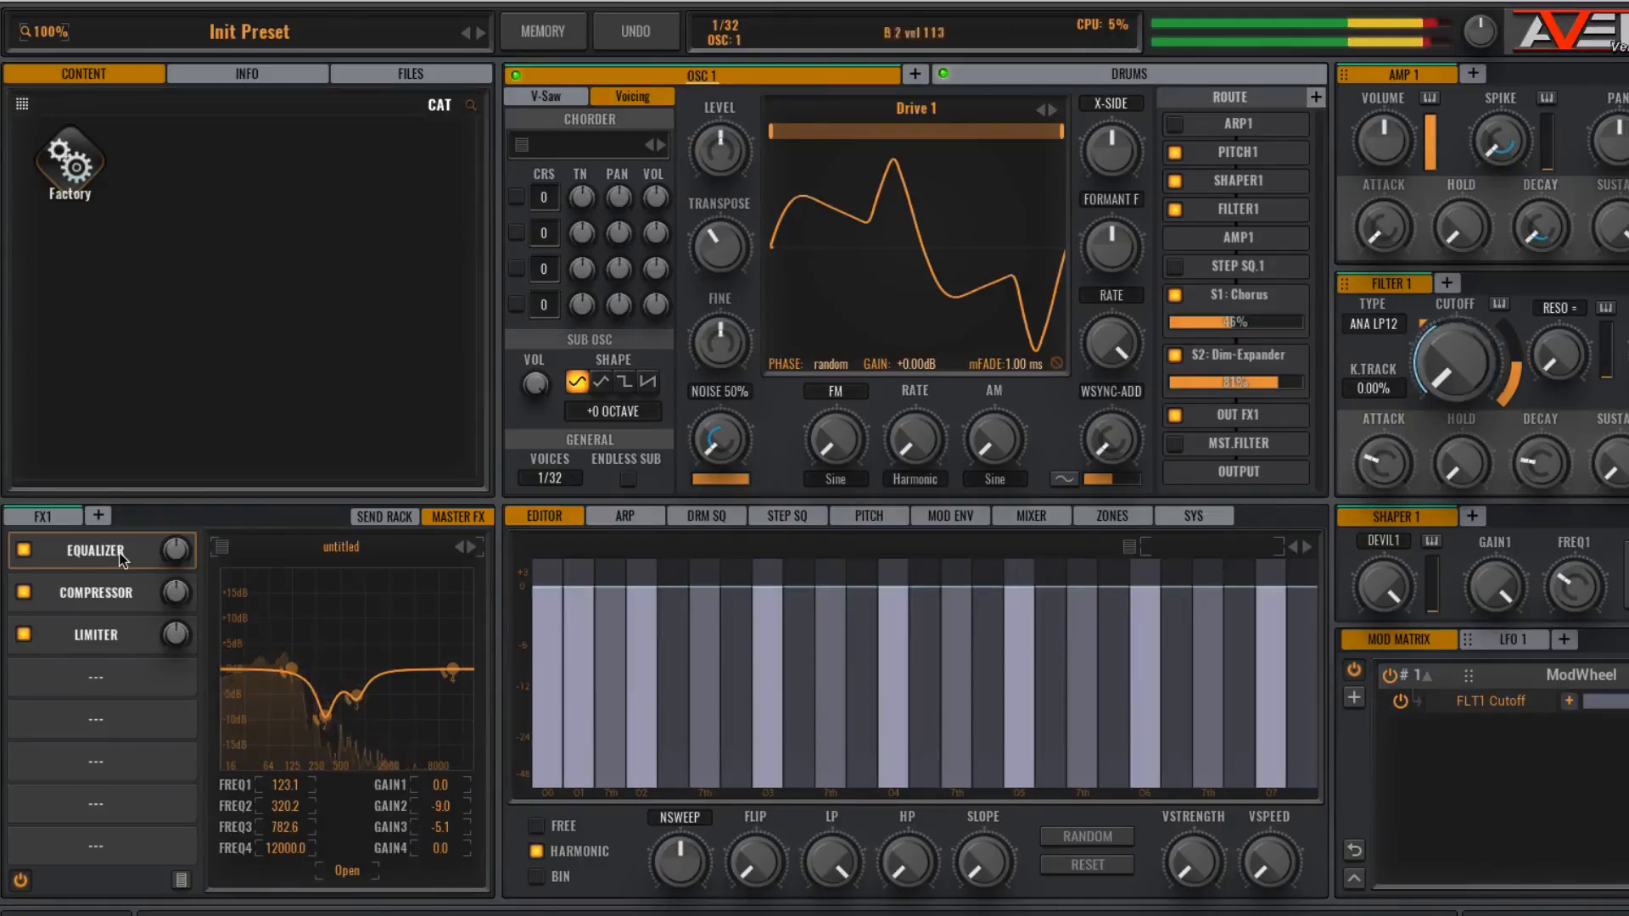
left_click(25, 550)
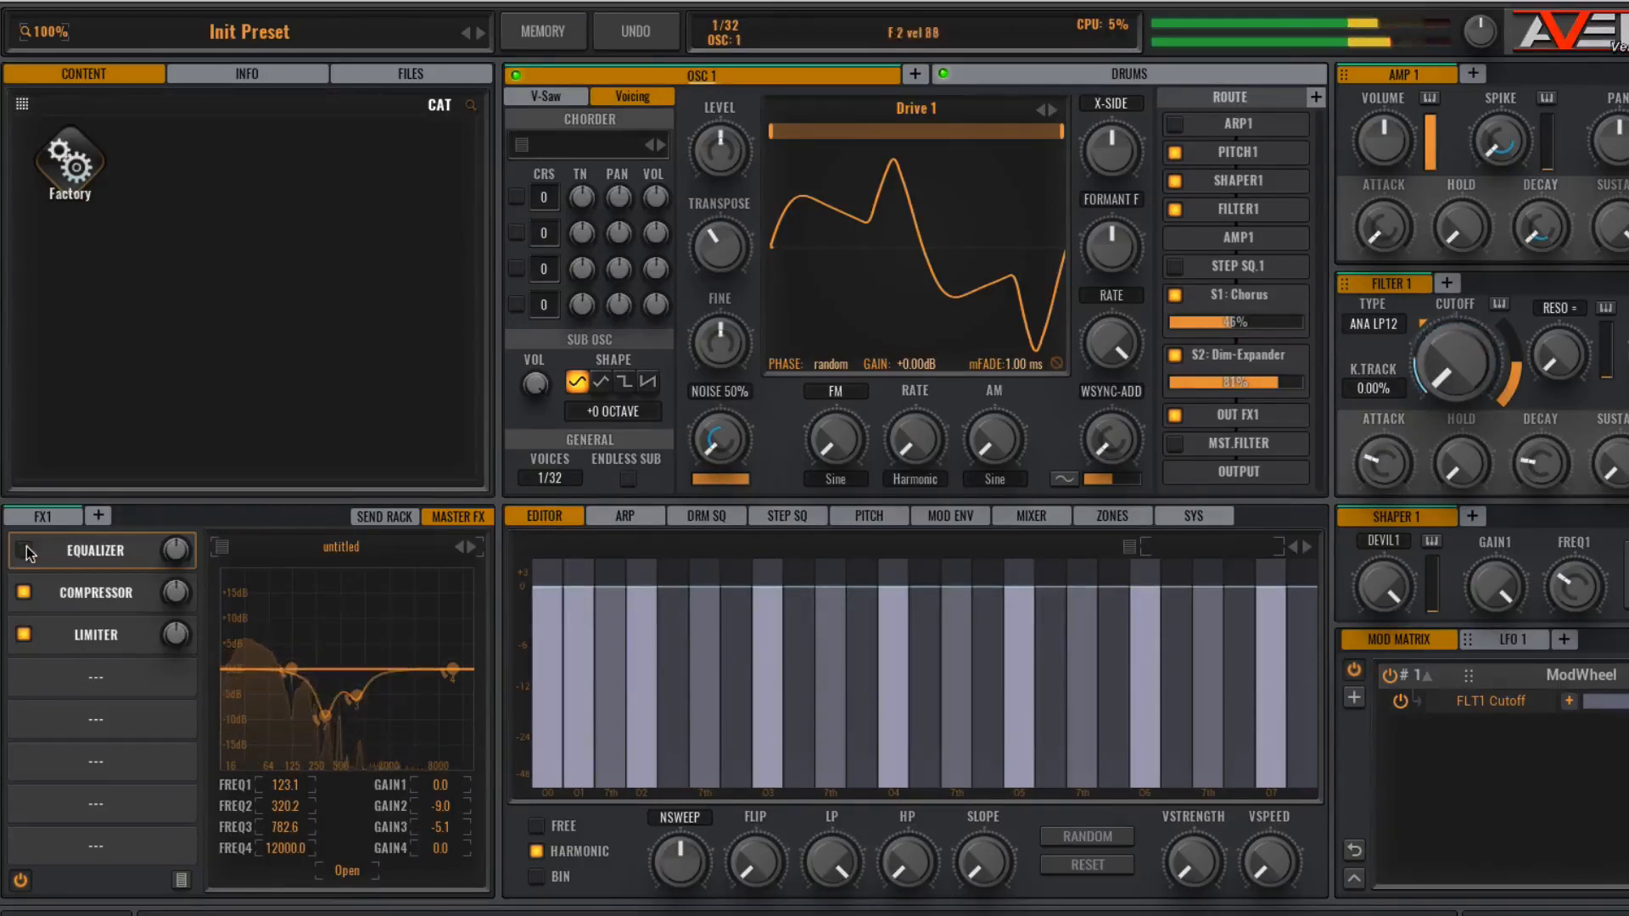
left_click(24, 550)
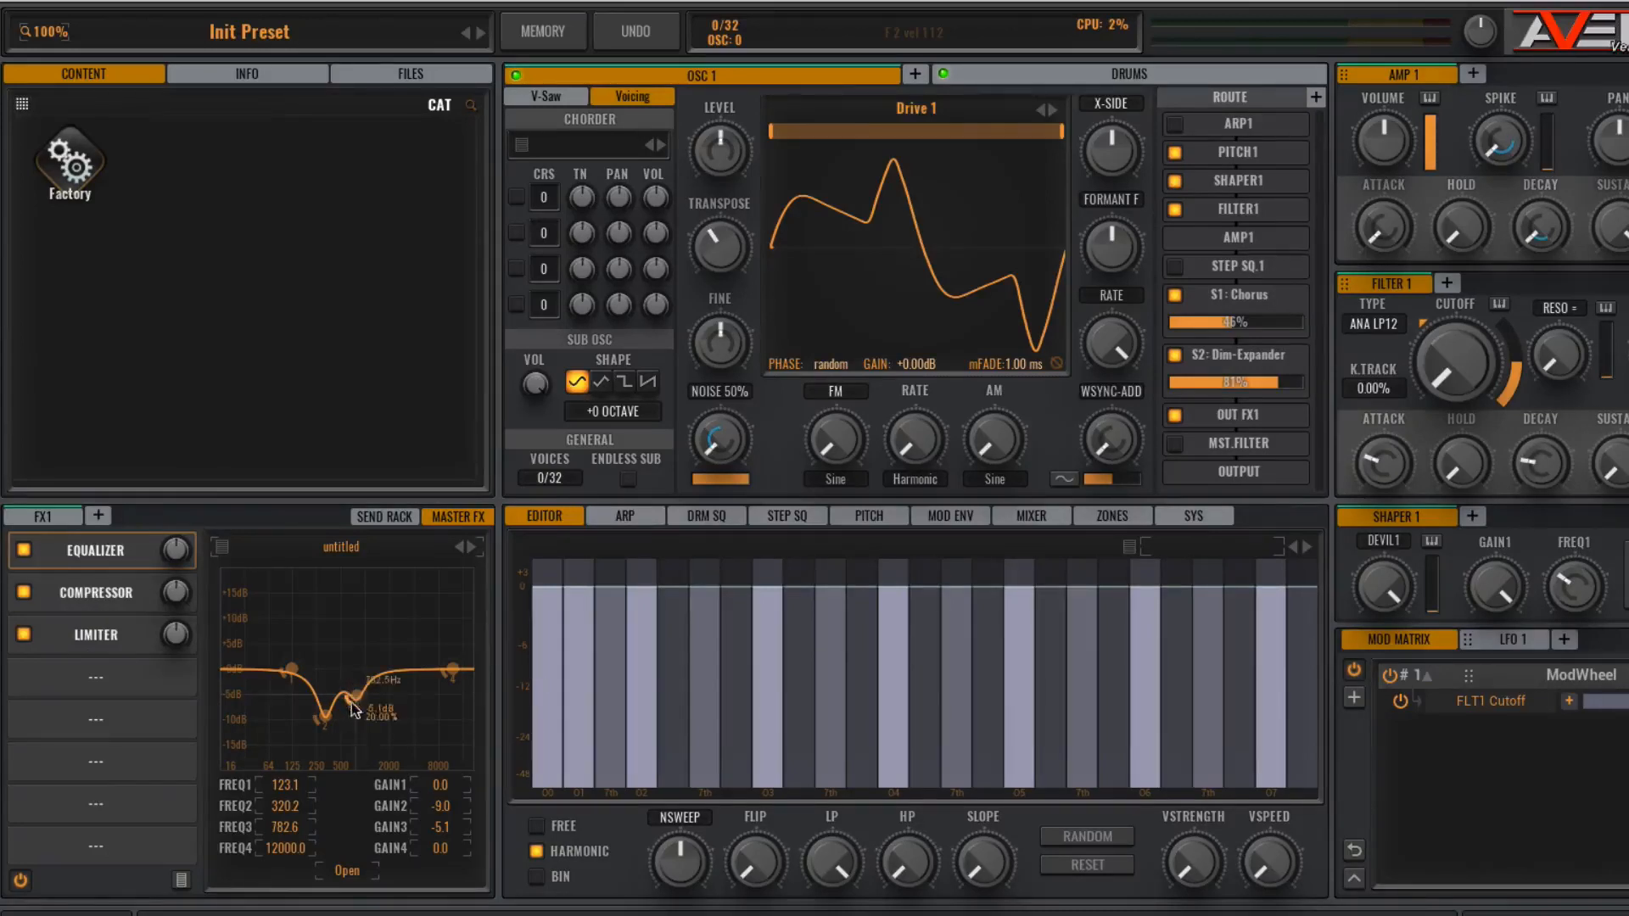
mouse_move(350, 713)
Step: Review the send rack's Chorus settings and display the FX1 insert rack
left_click(403, 520)
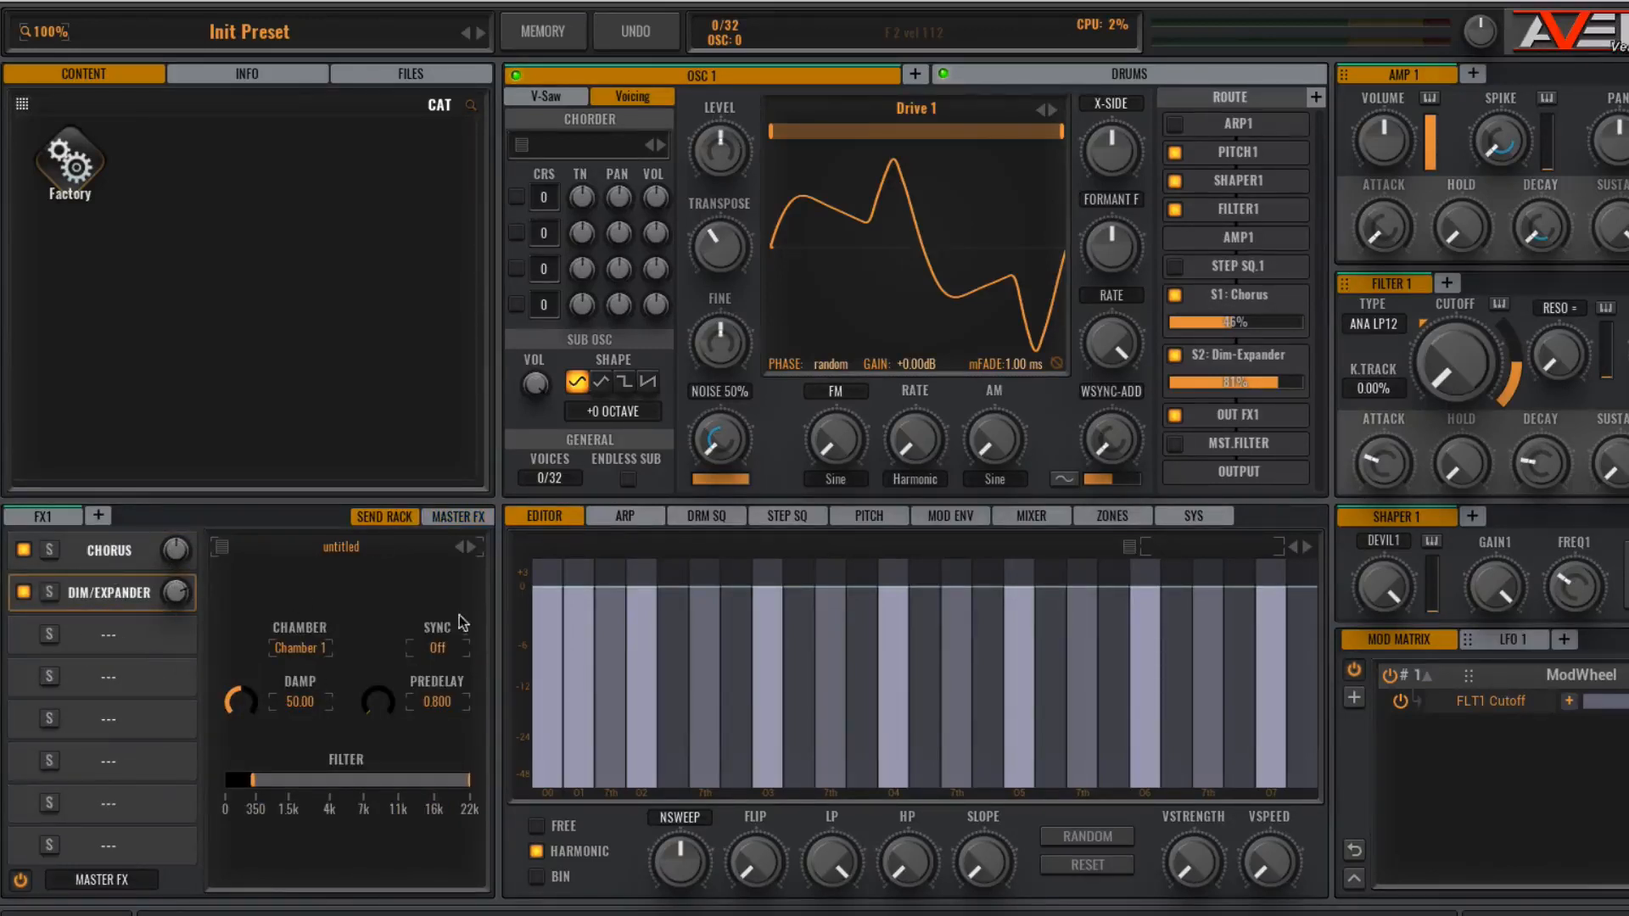
left_click(90, 555)
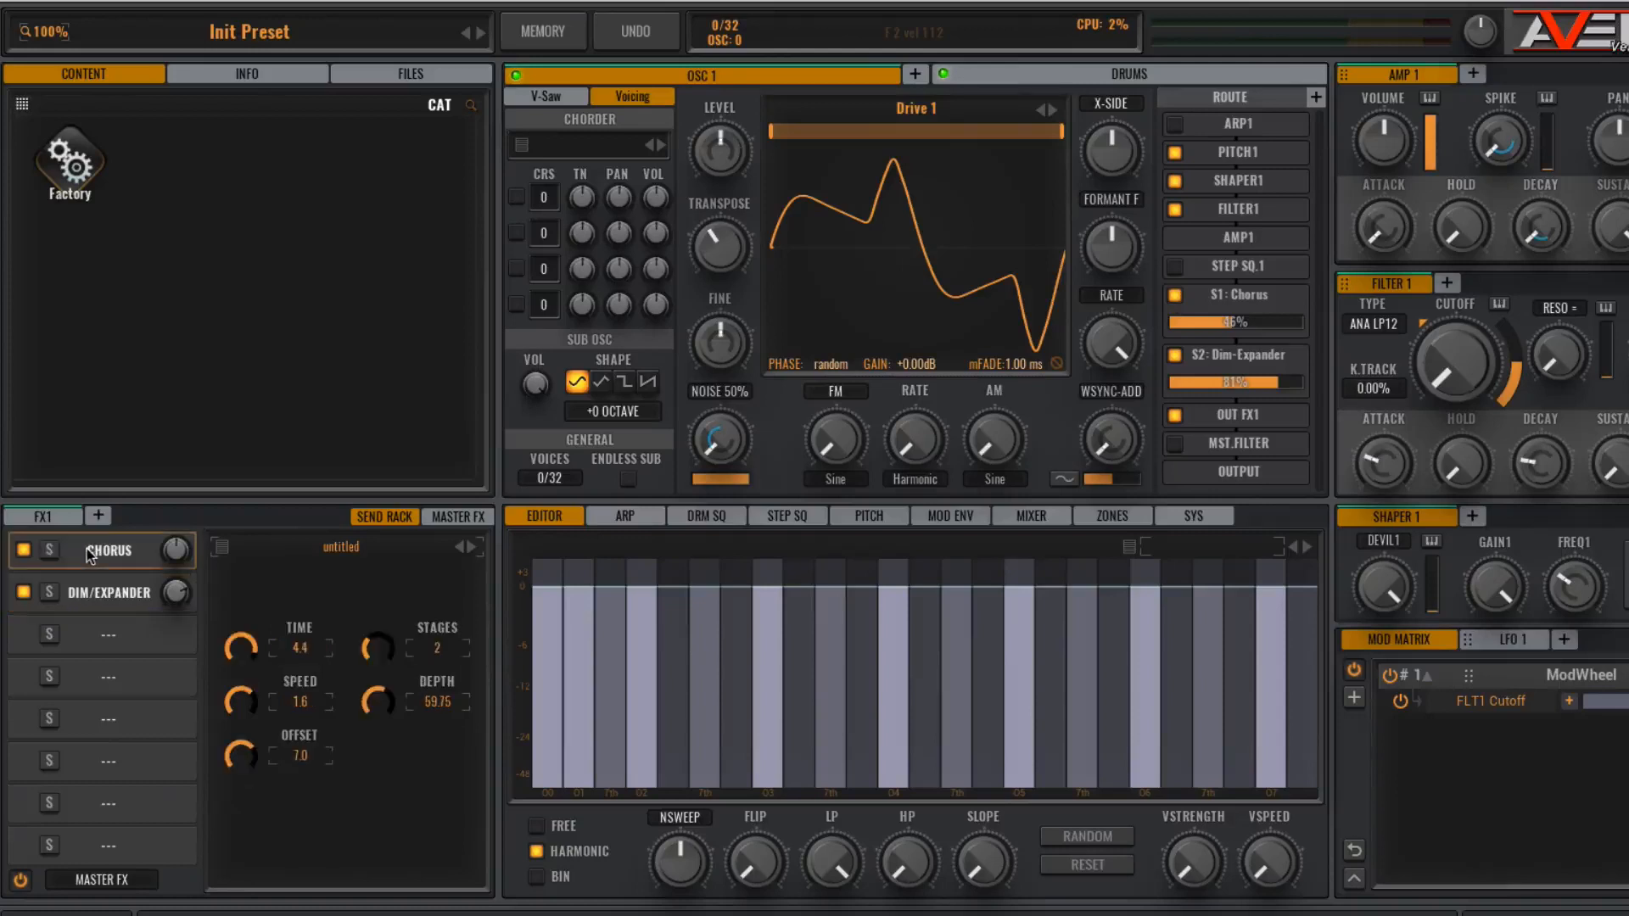
left_click(44, 519)
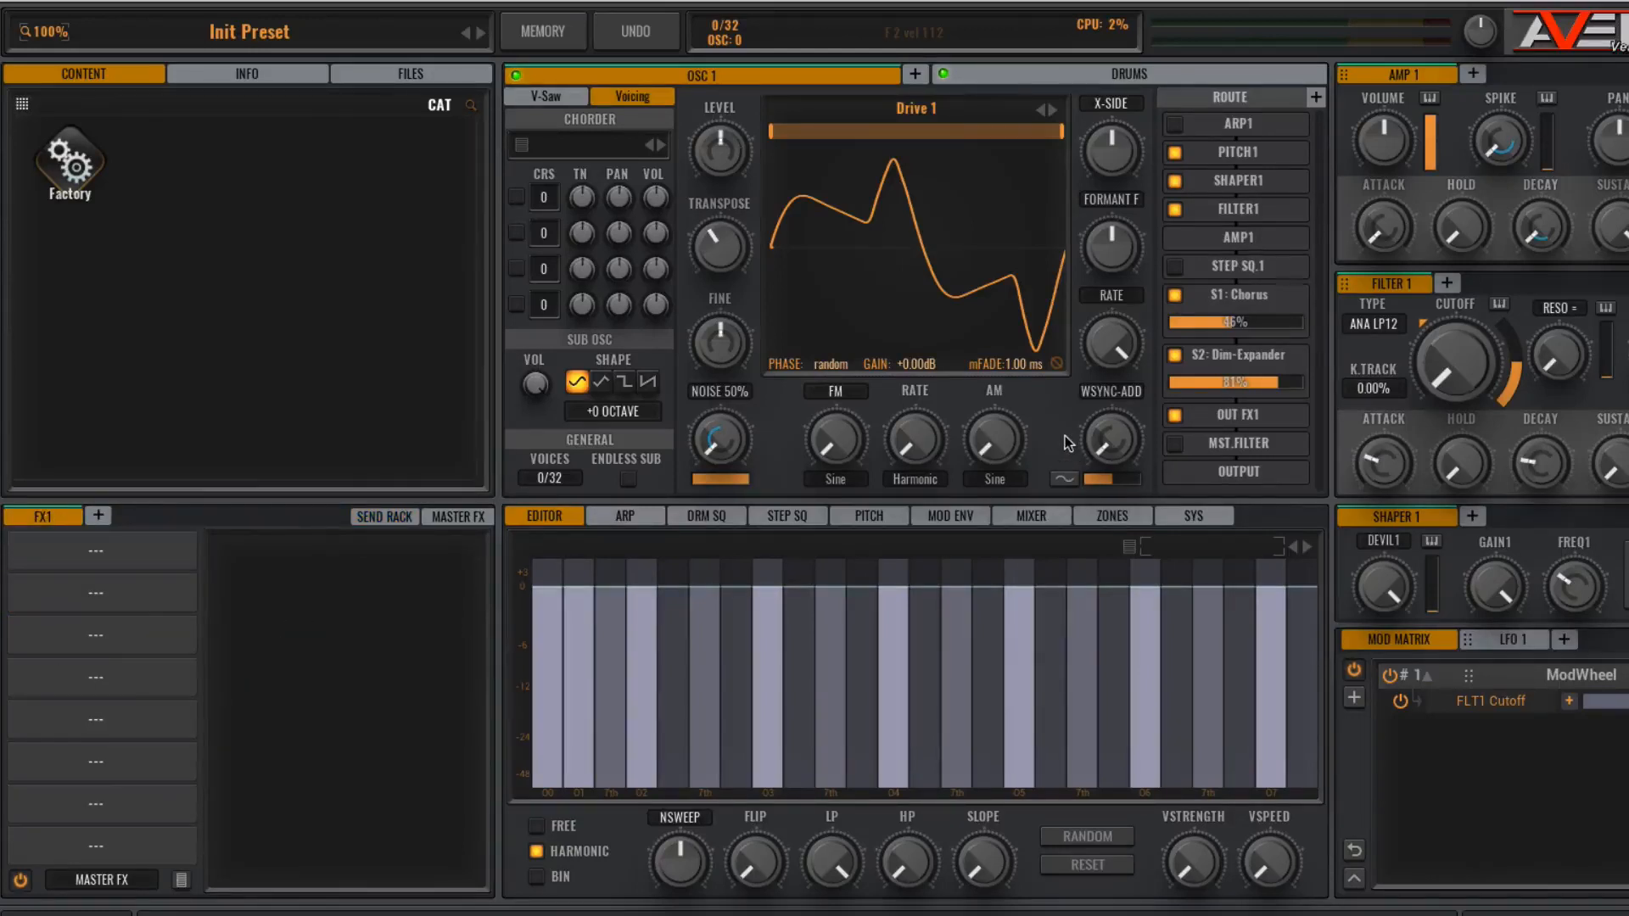